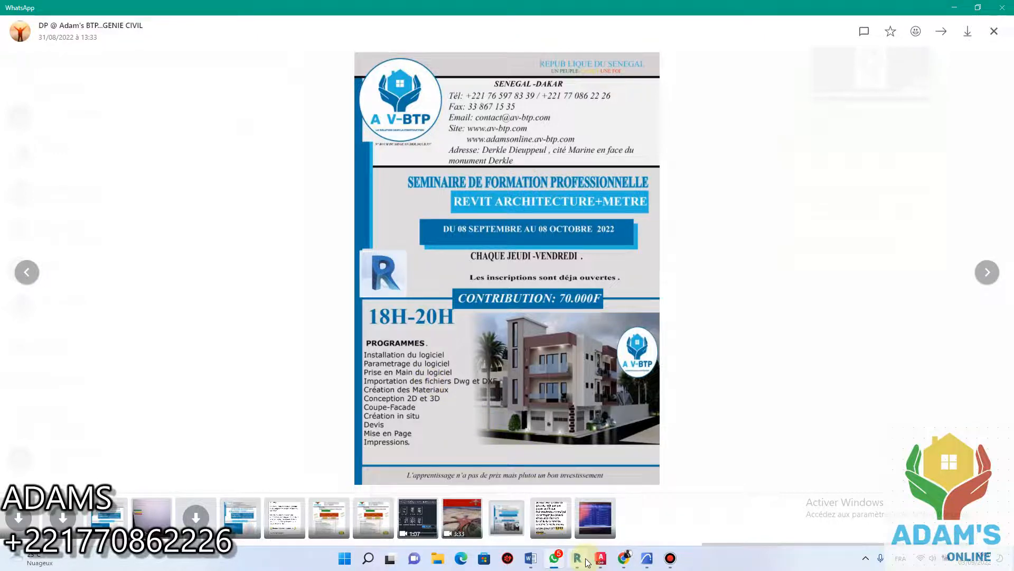
# Switch to Revit and export the model as GRAITEC BIM with automatic Advance Design startup, adding a material mapping for Béton - Coulé sur place - Béton25
pyautogui.click(578, 558)
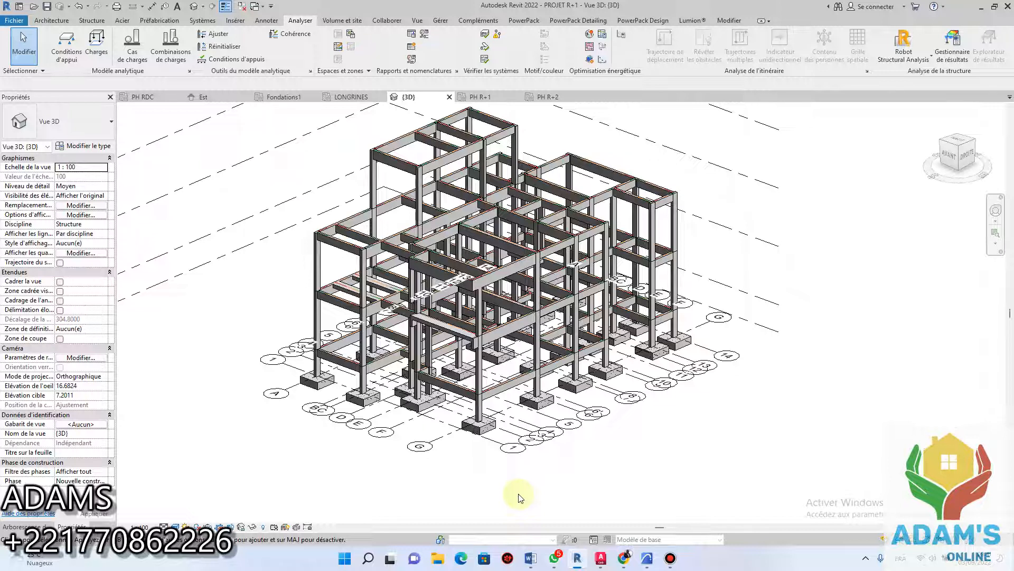
pyautogui.moveTo(516, 344); pyautogui.dragTo(510, 377, button='middle')
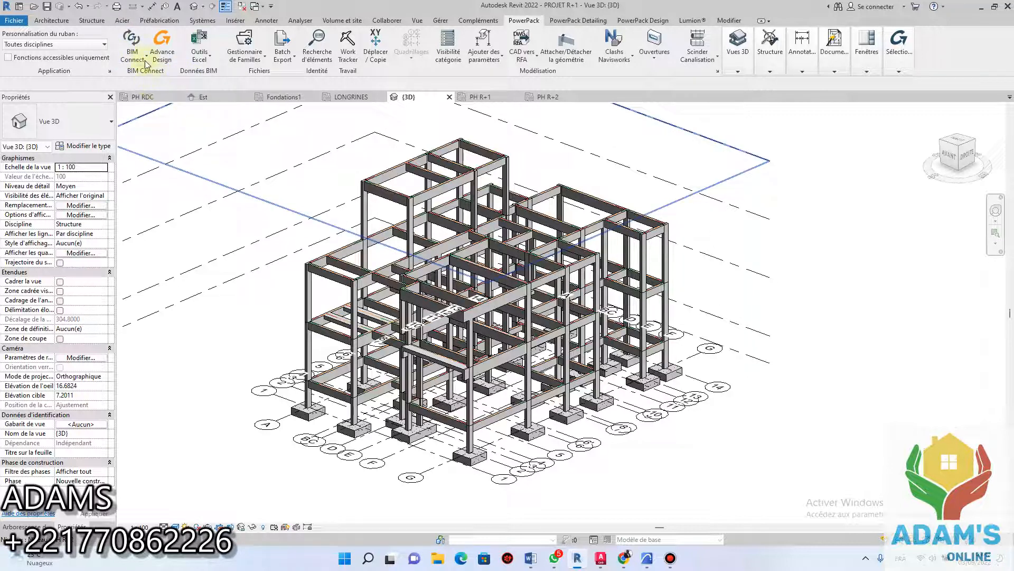
pyautogui.click(147, 55)
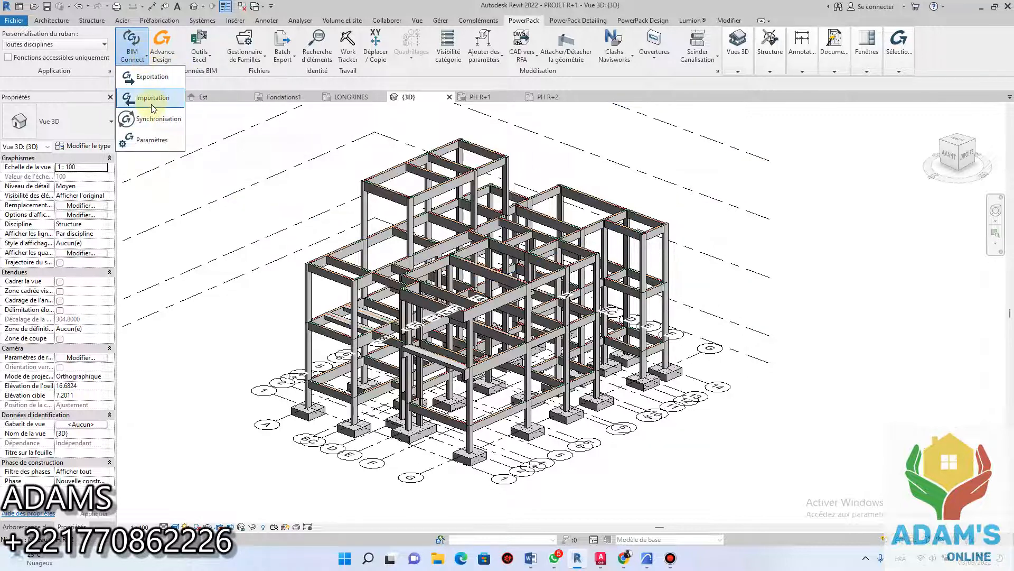
pyautogui.click(158, 81)
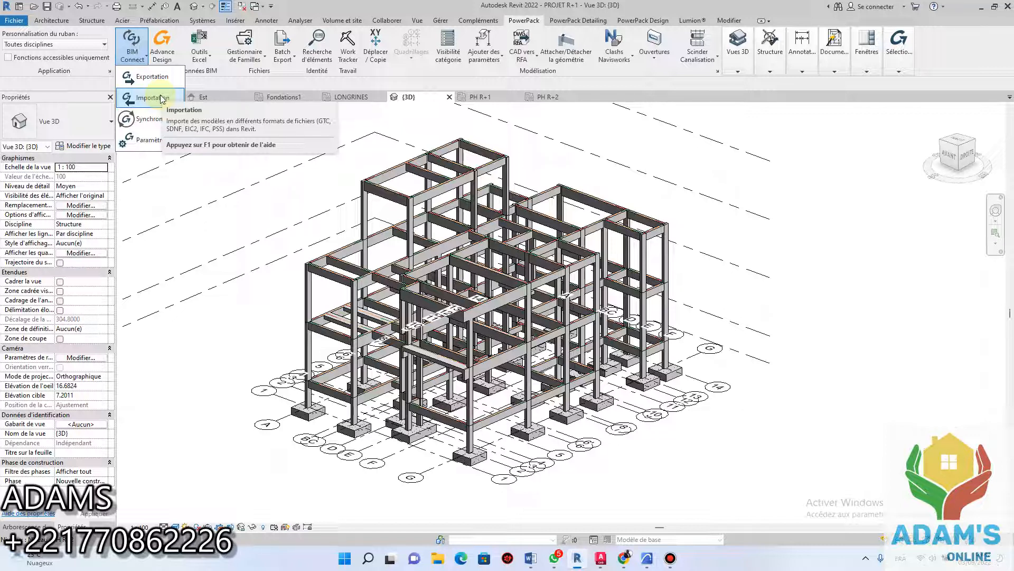
pyautogui.click(158, 80)
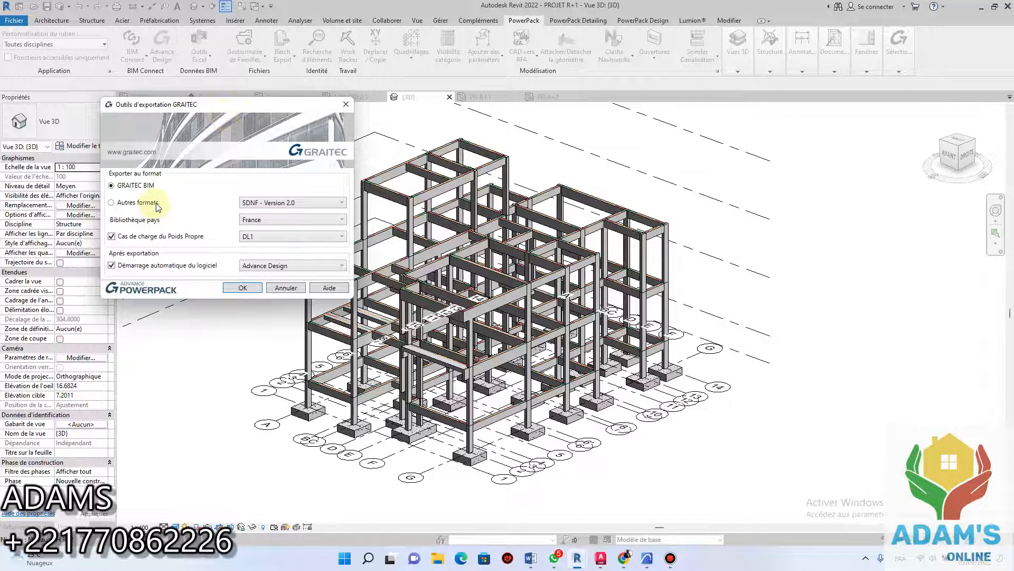
pyautogui.click(308, 266)
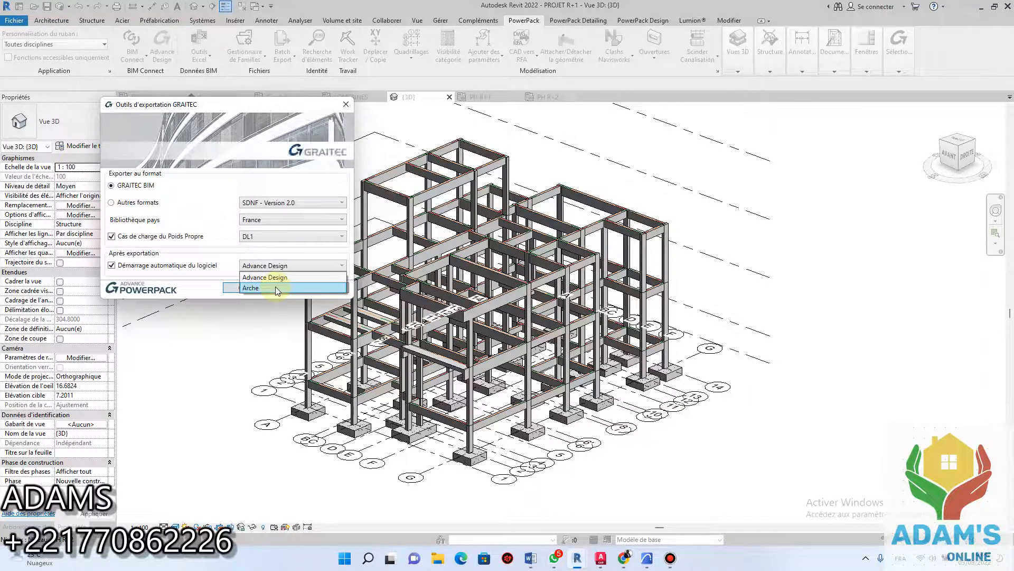
pyautogui.click(299, 277)
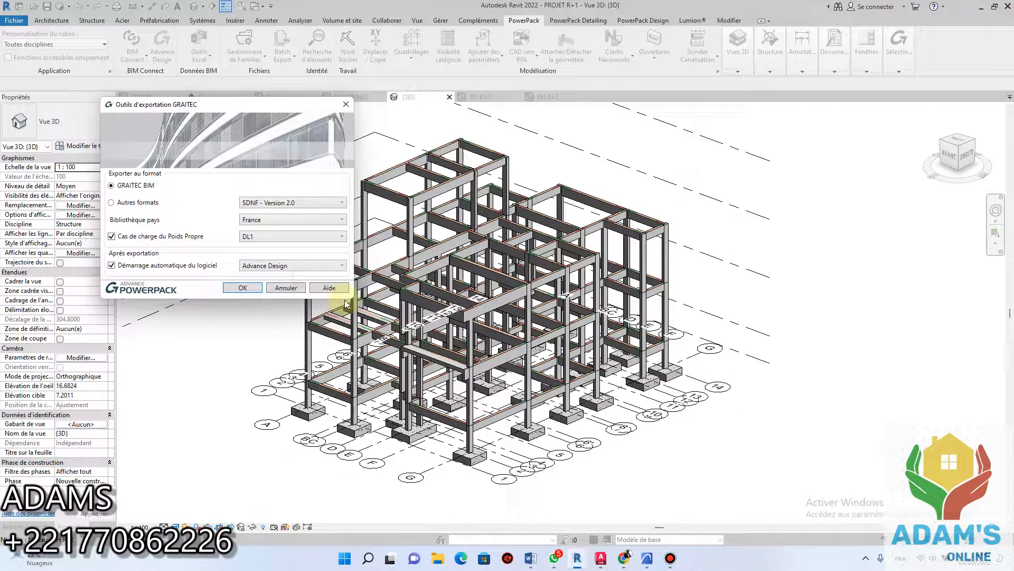
pyautogui.click(242, 287)
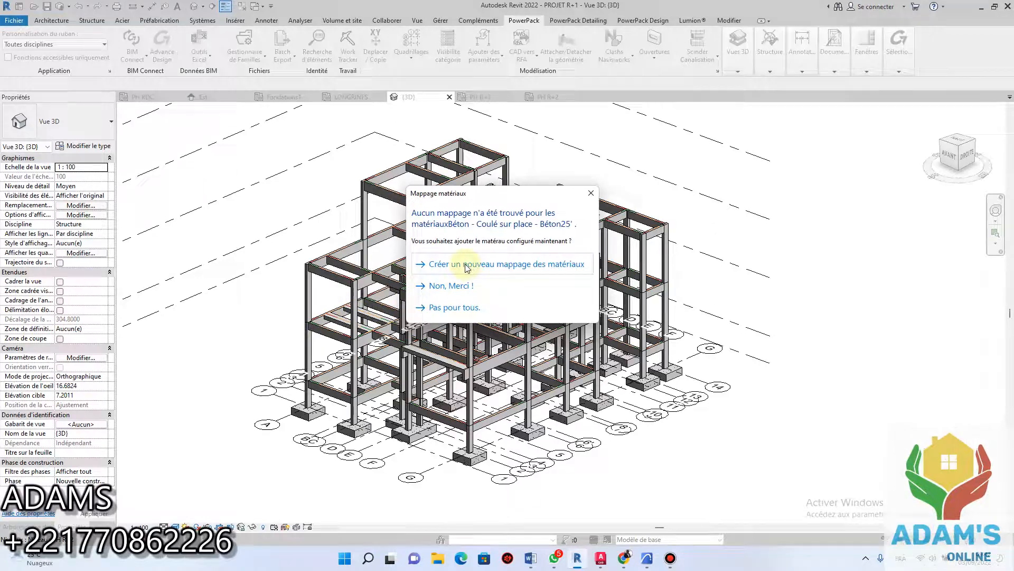
pyautogui.click(488, 265)
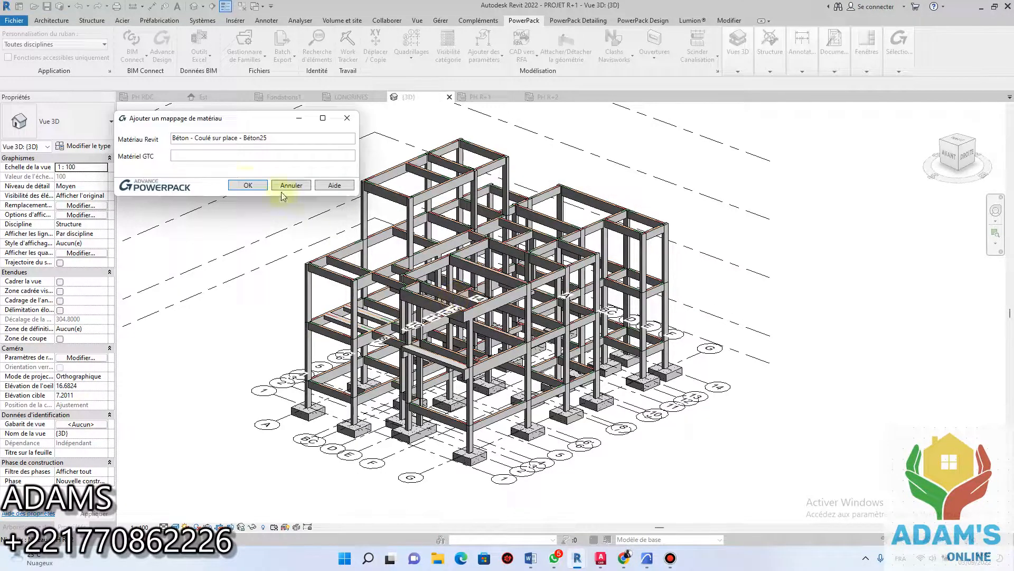
pyautogui.click(246, 185)
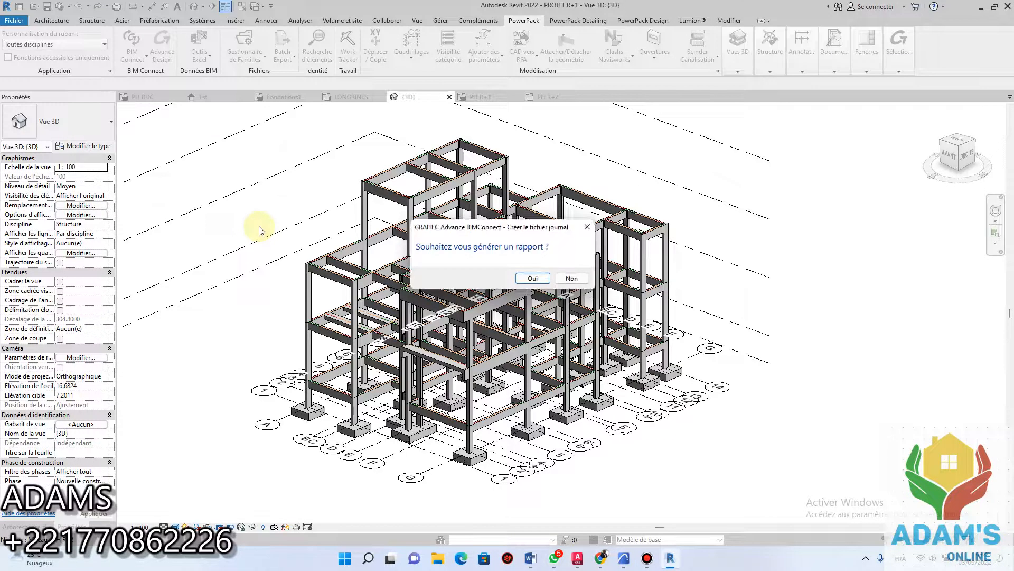
# Generate the export report and quit the Advance Design licence installation wizard
pyautogui.click(534, 278)
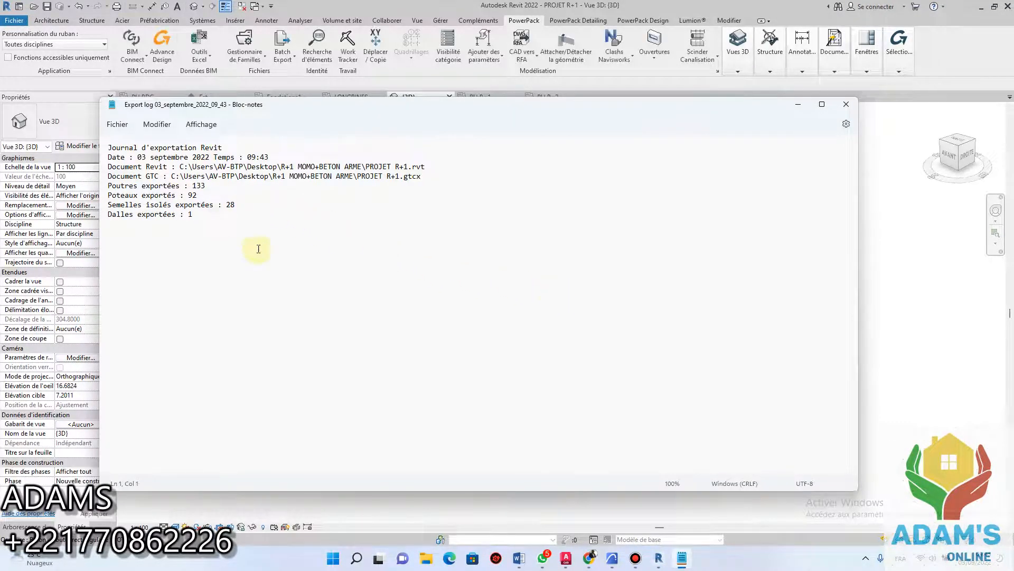
pyautogui.click(585, 352)
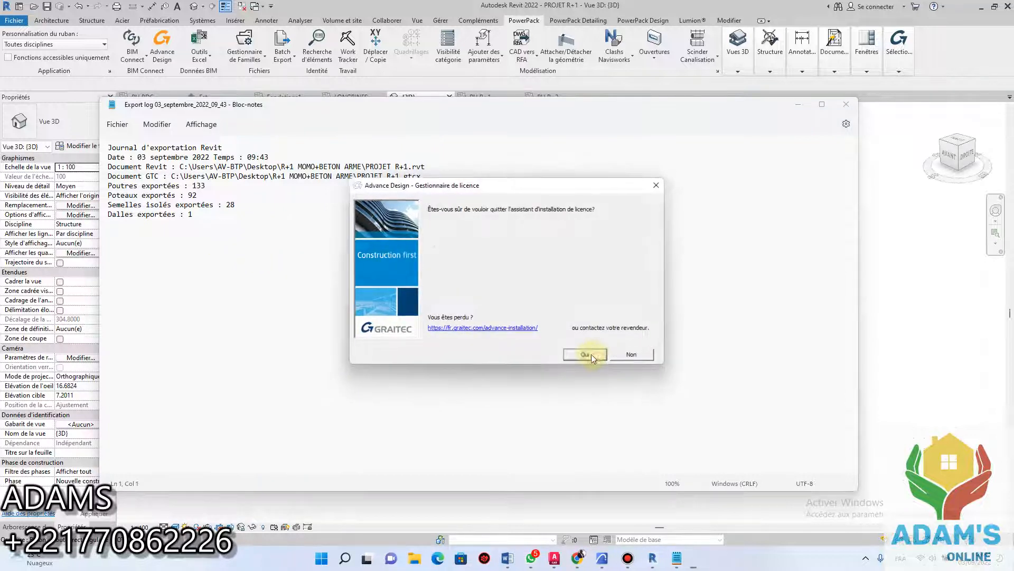
pyautogui.click(587, 353)
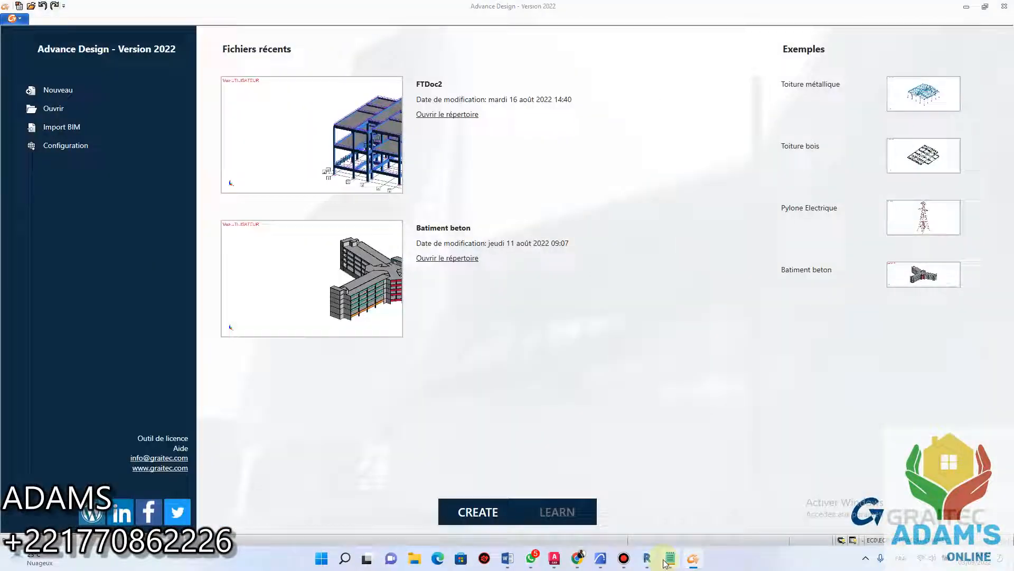
# Examine the Revit export log for the file paths and the exported beams, columns, isolated footings and slabs
pyautogui.click(667, 560)
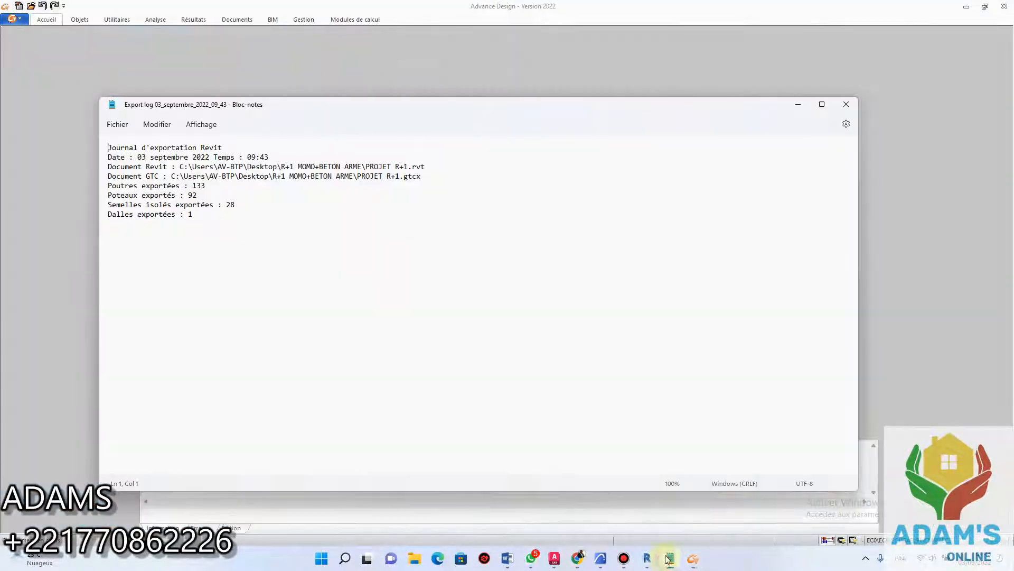
pyautogui.click(240, 206)
pyautogui.moveTo(240, 206); pyautogui.dragTo(100, 206)
pyautogui.moveTo(193, 216); pyautogui.dragTo(134, 210)
pyautogui.click(324, 229)
pyautogui.moveTo(430, 177); pyautogui.dragTo(511, 224)
pyautogui.click(407, 205)
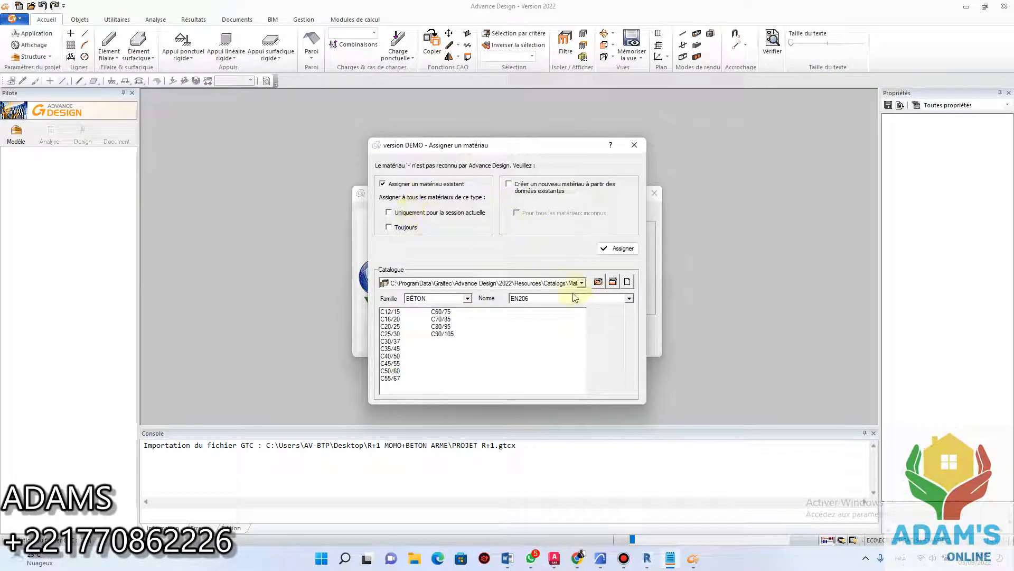
# Try to assign an existing BÉTON material from the EN206 catalogue to the unrecognised material, with the Toujours option enabled
pyautogui.click(468, 299)
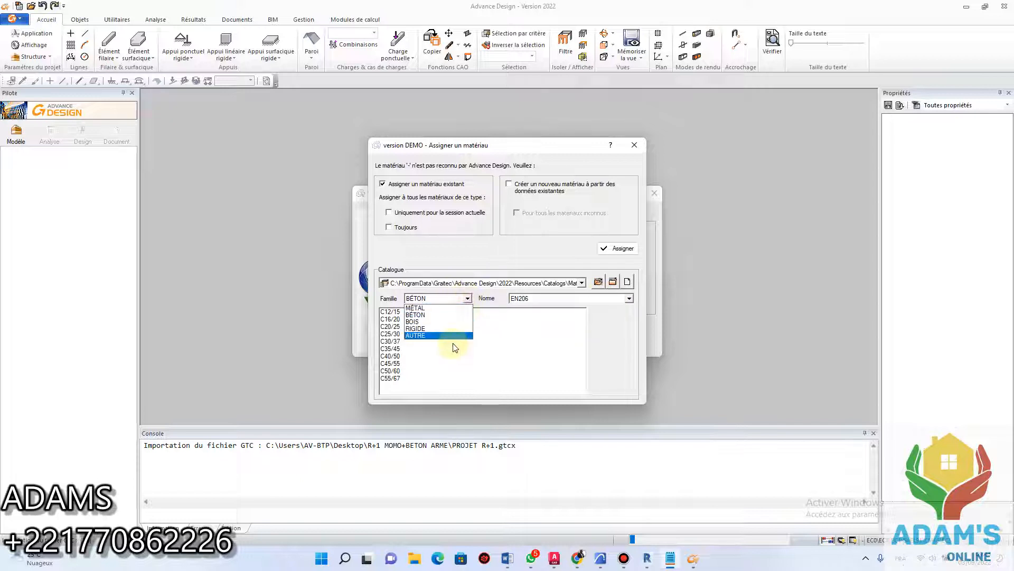
pyautogui.click(431, 311)
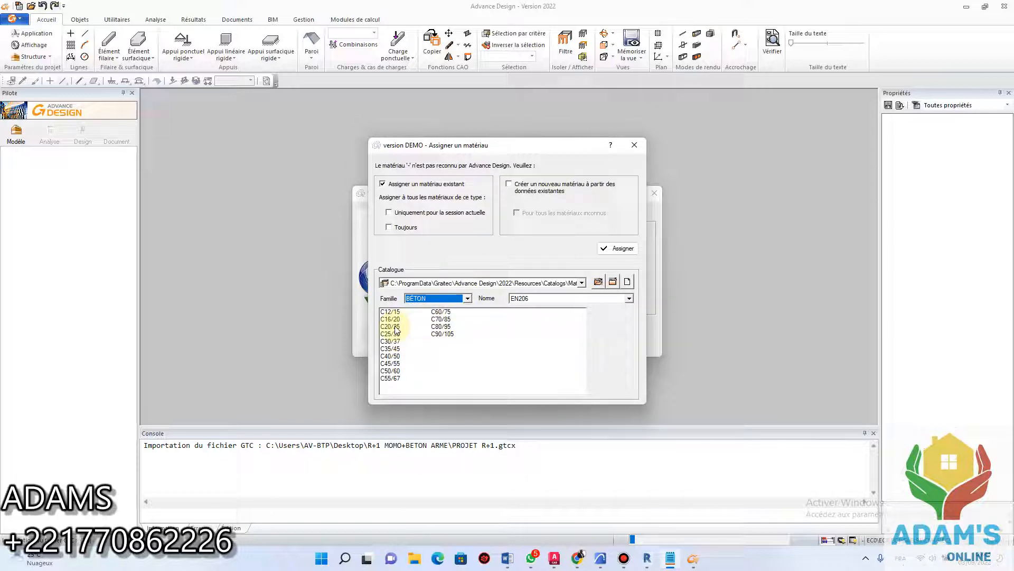
pyautogui.click(392, 334)
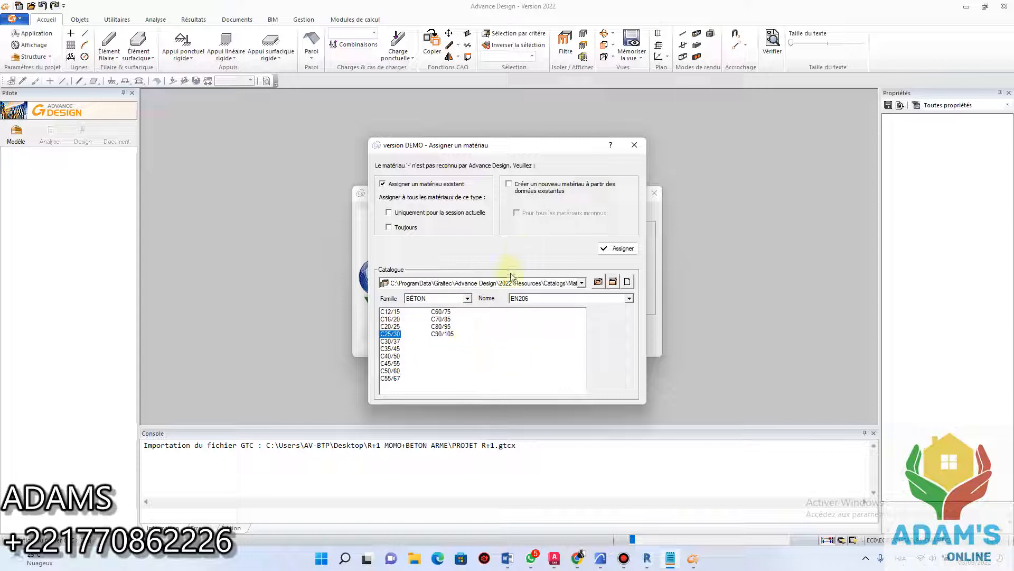
pyautogui.scroll(-2, 560, 299)
pyautogui.scroll(-1, 446, 315)
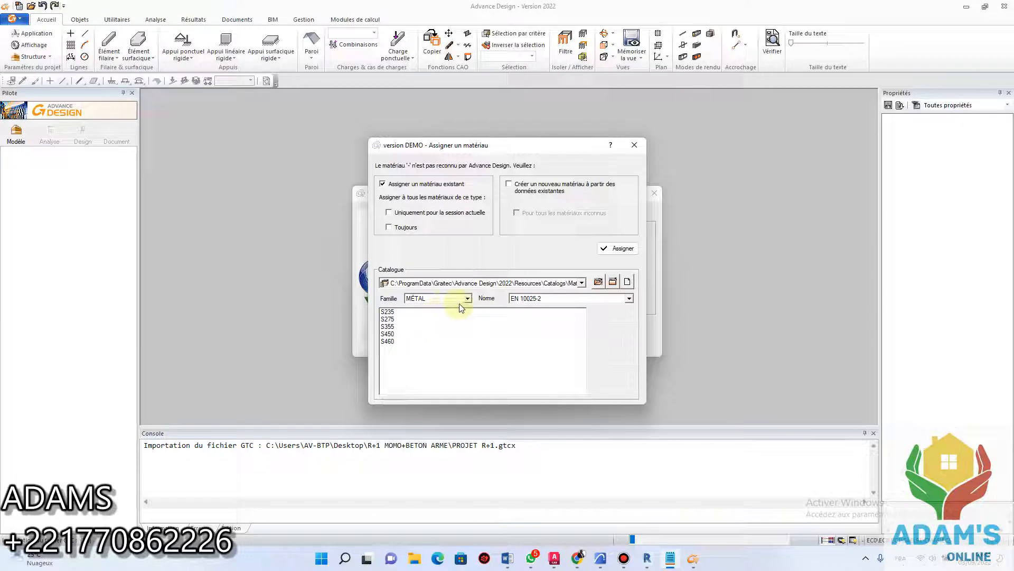
pyautogui.click(469, 299)
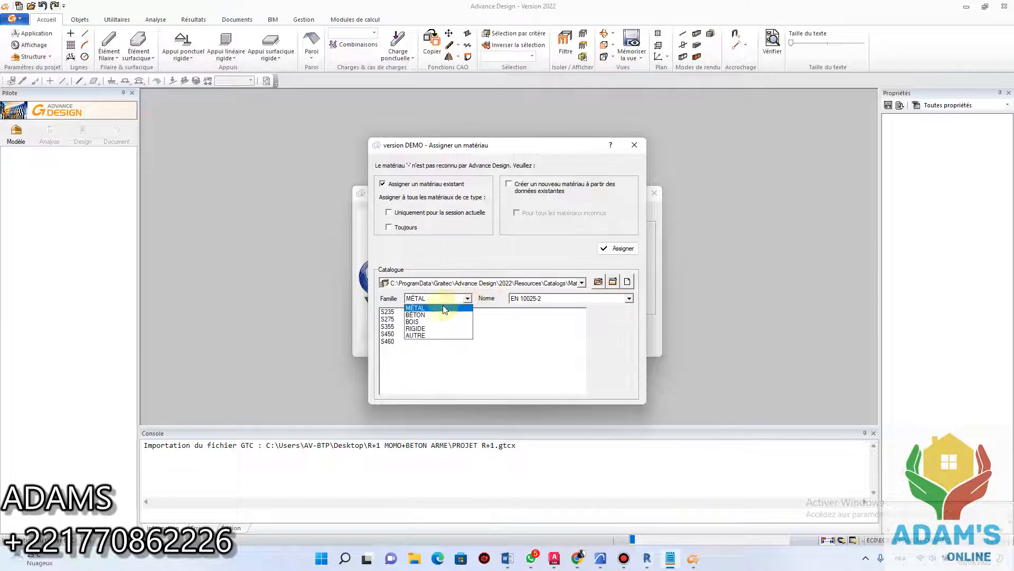
pyautogui.click(420, 310)
pyautogui.click(412, 228)
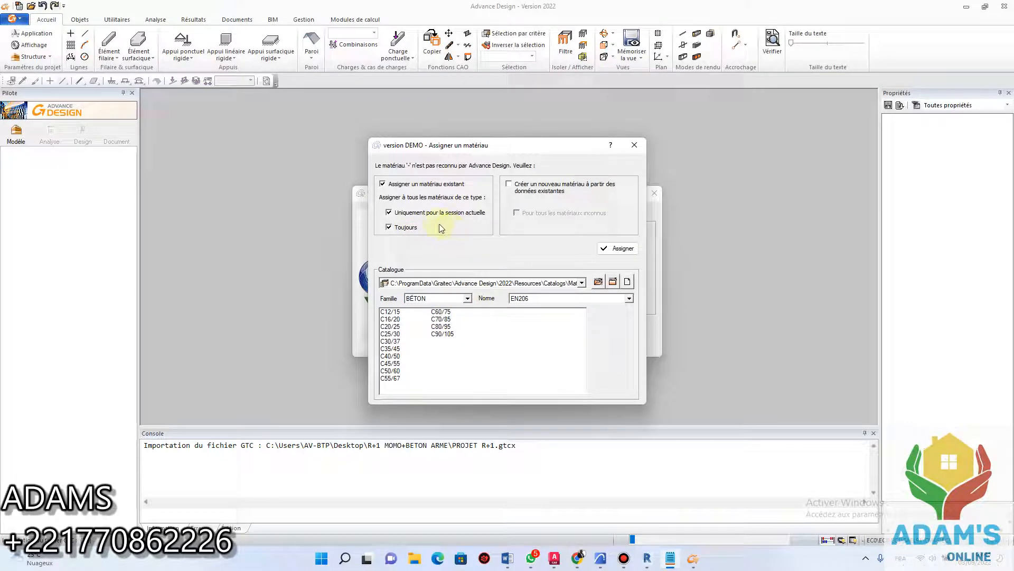
pyautogui.click(617, 249)
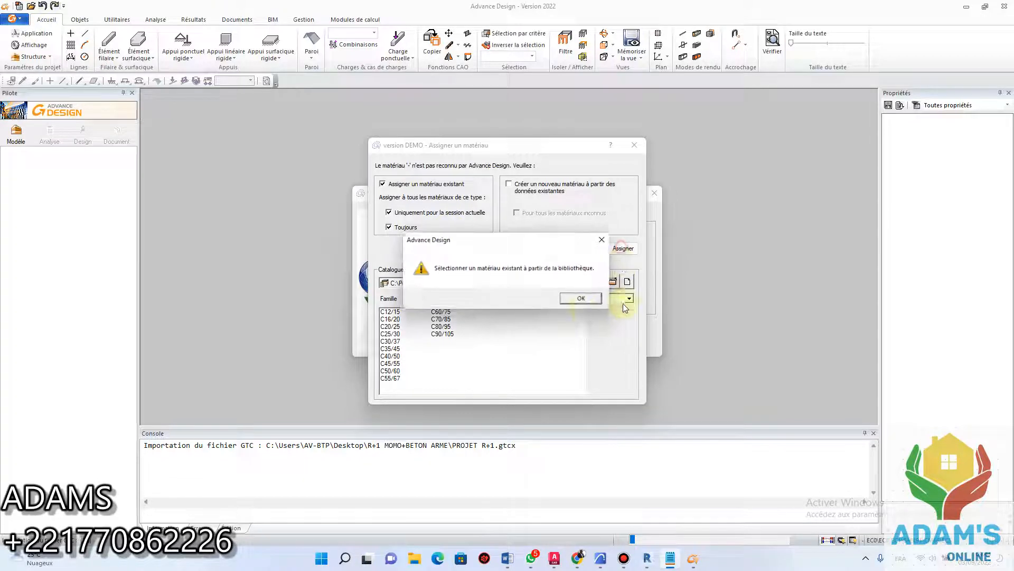
pyautogui.click(580, 298)
# Close the export log and dismiss the material assignment and update notice dialogs without assigning a material, so the GTC import completes
pyautogui.click(634, 145)
pyautogui.click(528, 346)
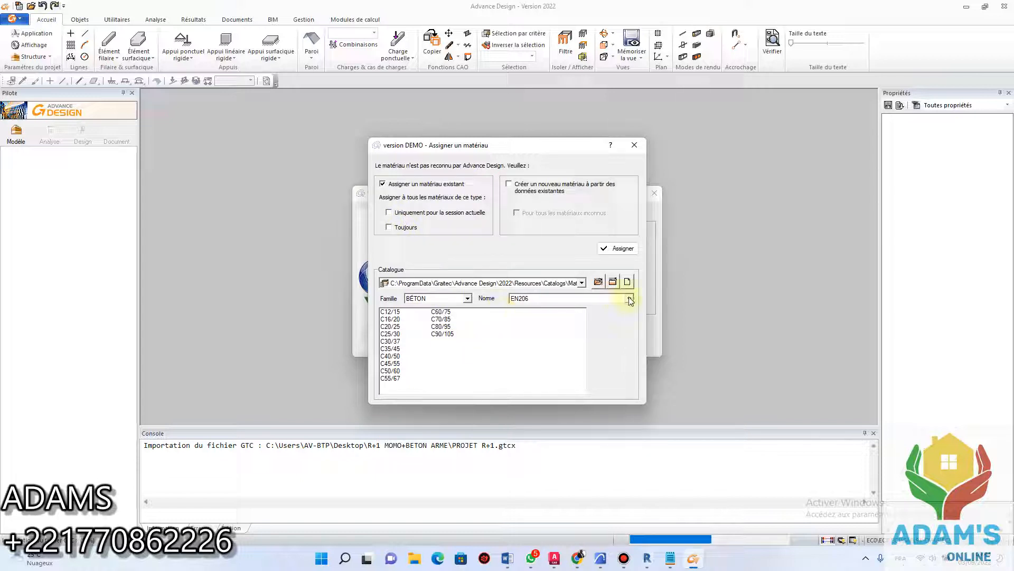
pyautogui.moveTo(515, 148); pyautogui.dragTo(282, 119)
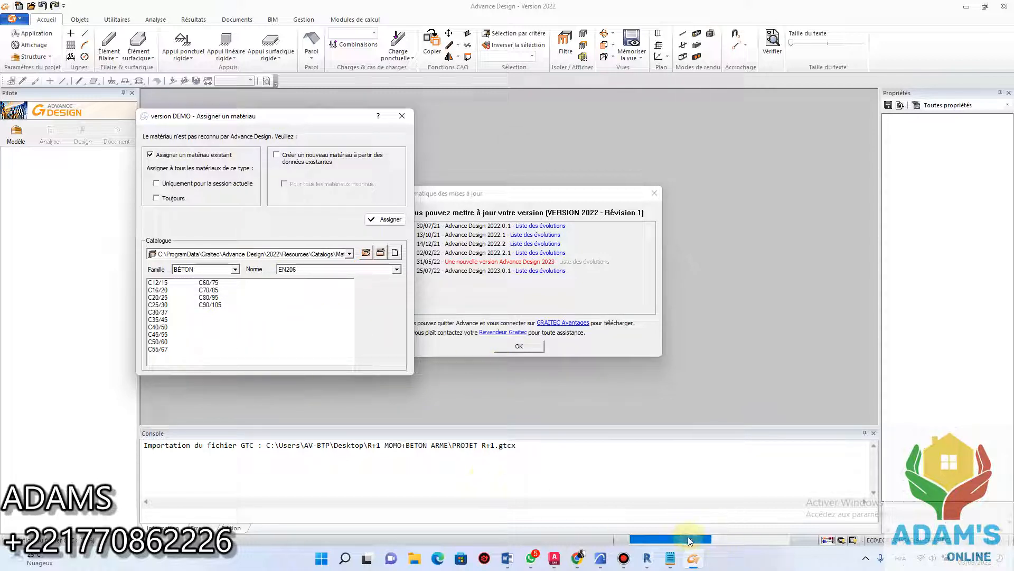
pyautogui.moveTo(690, 552)
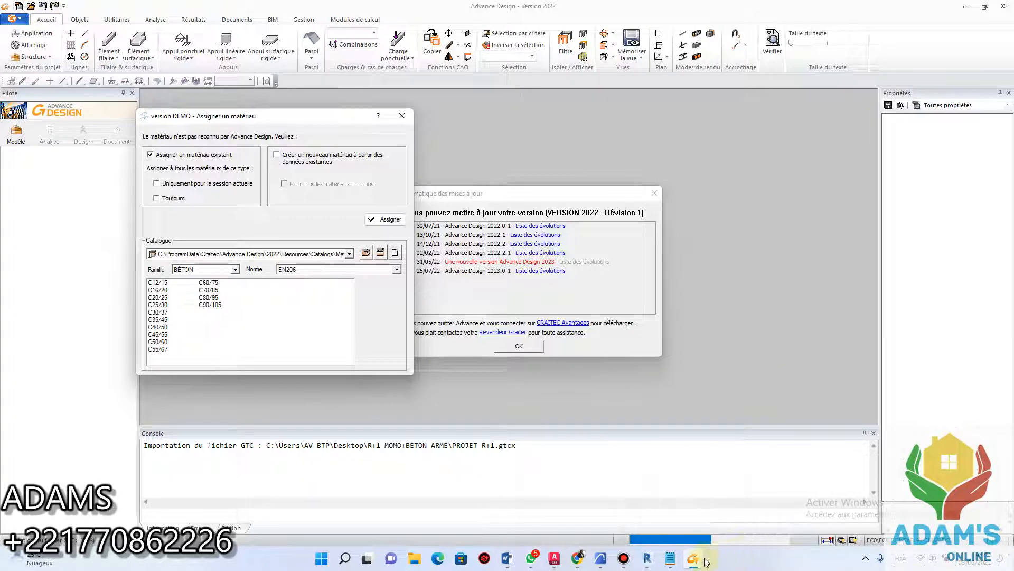
pyautogui.click(670, 557)
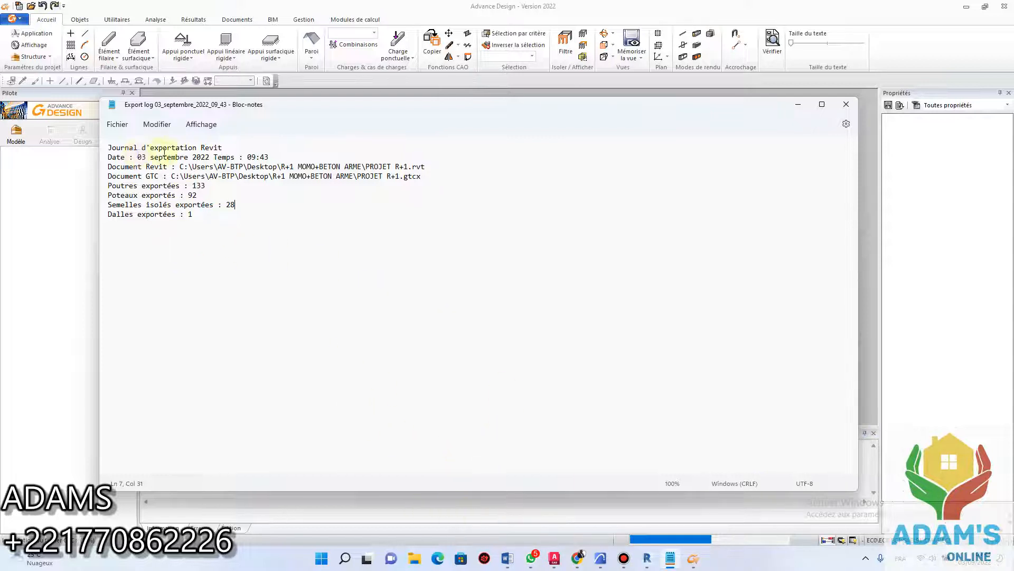
pyautogui.click(846, 104)
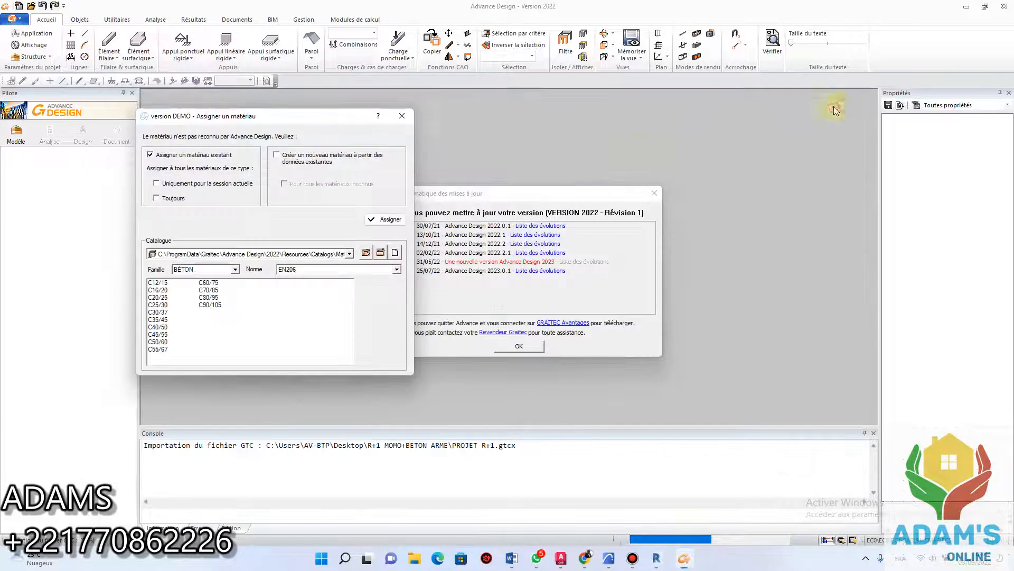
pyautogui.click(402, 115)
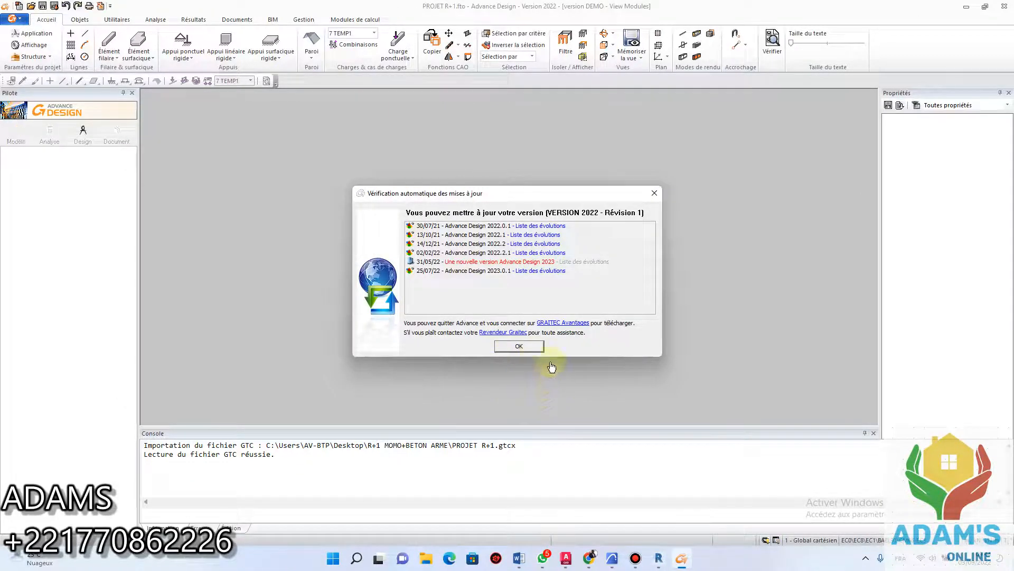
pyautogui.click(534, 350)
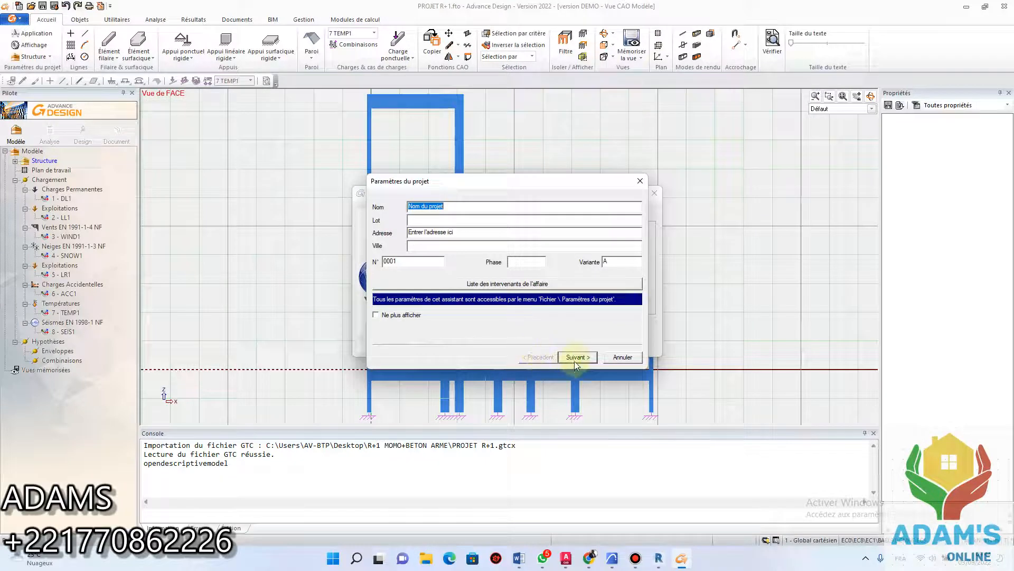
# Enter the author's name as the project name and set the lot to 12 in the project parameters
pyautogui.click(437, 219)
pyautogui.write('12')
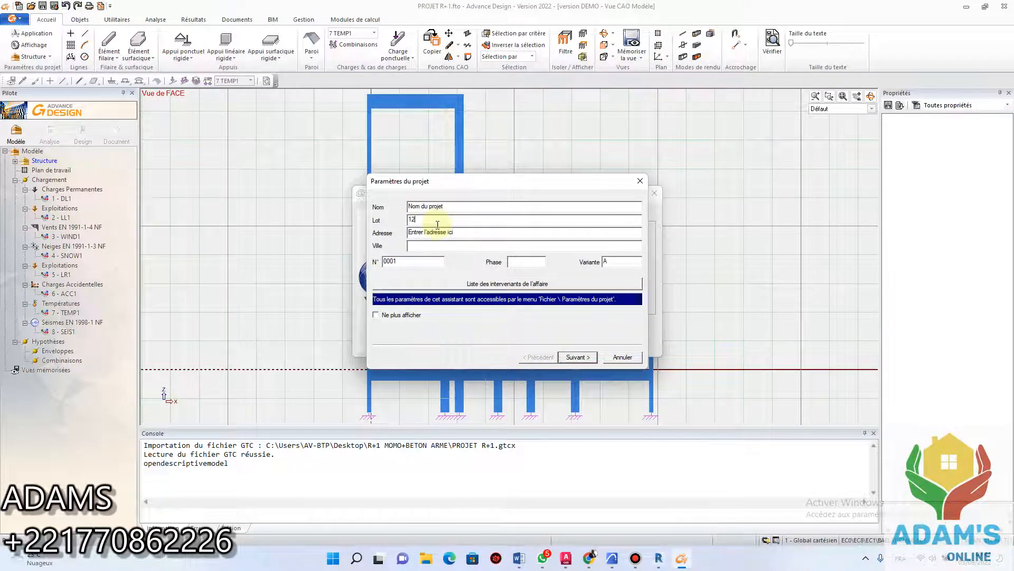
pyautogui.moveTo(451, 205); pyautogui.dragTo(391, 205)
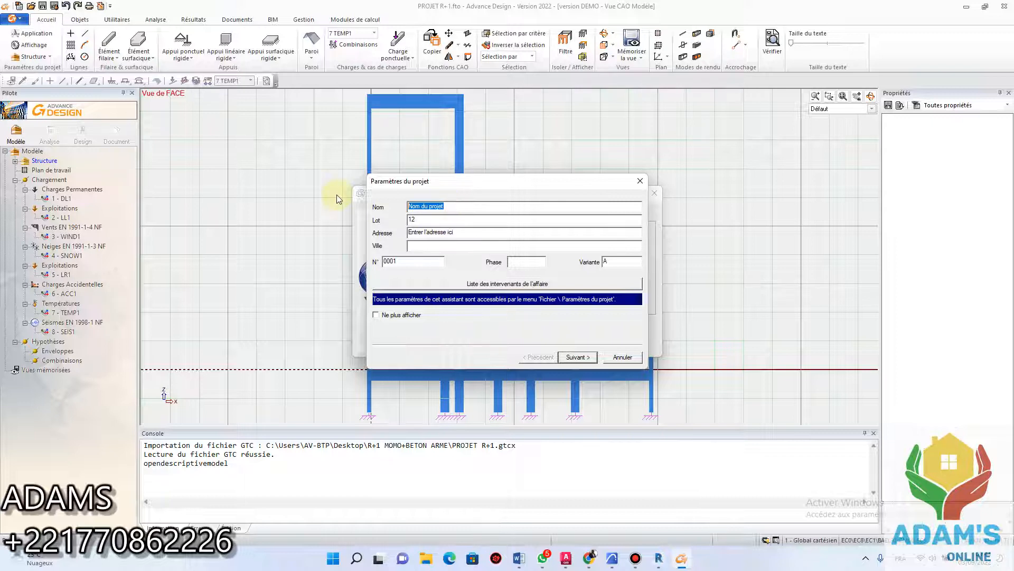
pyautogui.write('ADAMS')
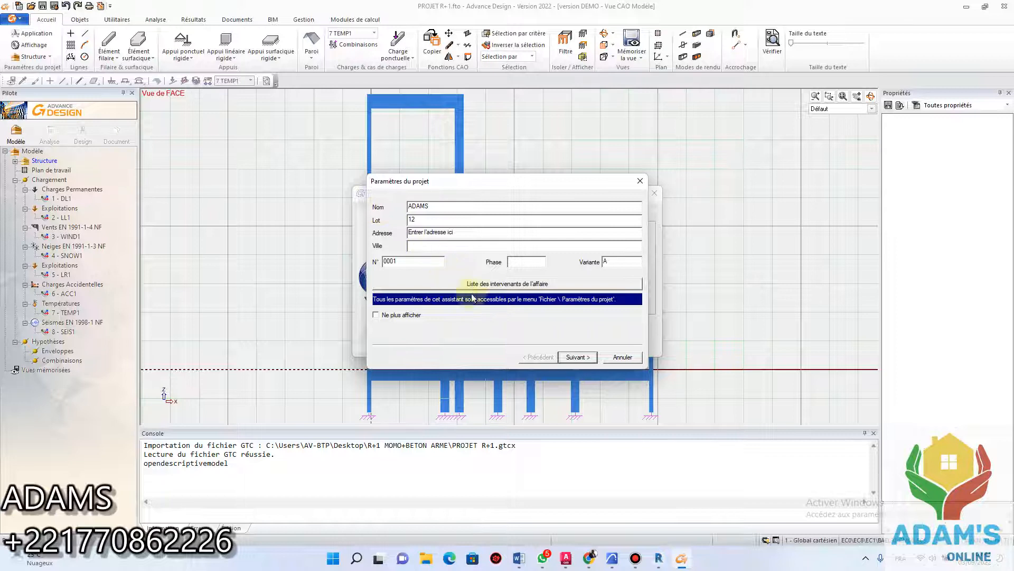
# Continue to the workspace parameters and set the project's default material to C25/30
pyautogui.click(577, 357)
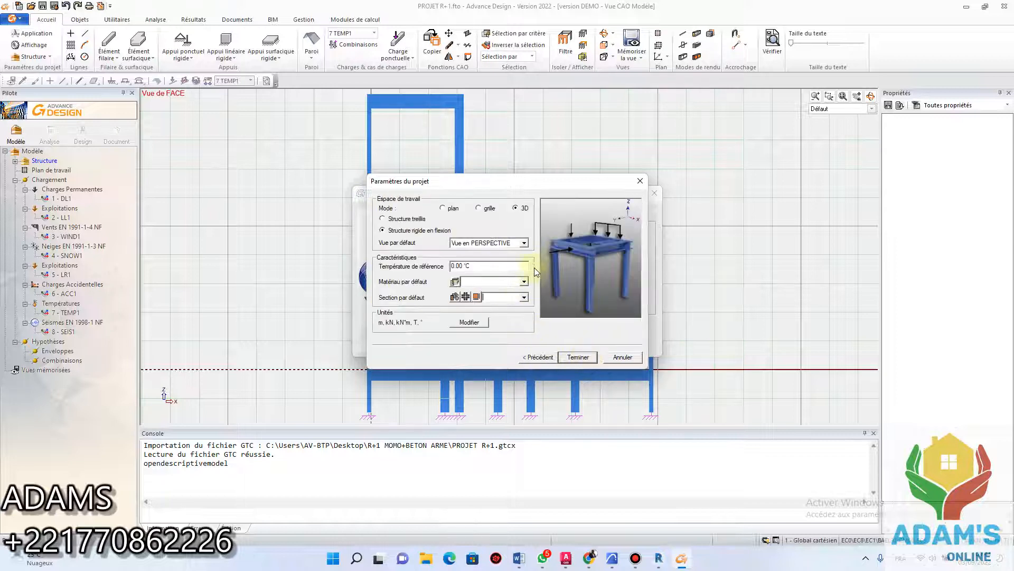
pyautogui.click(525, 282)
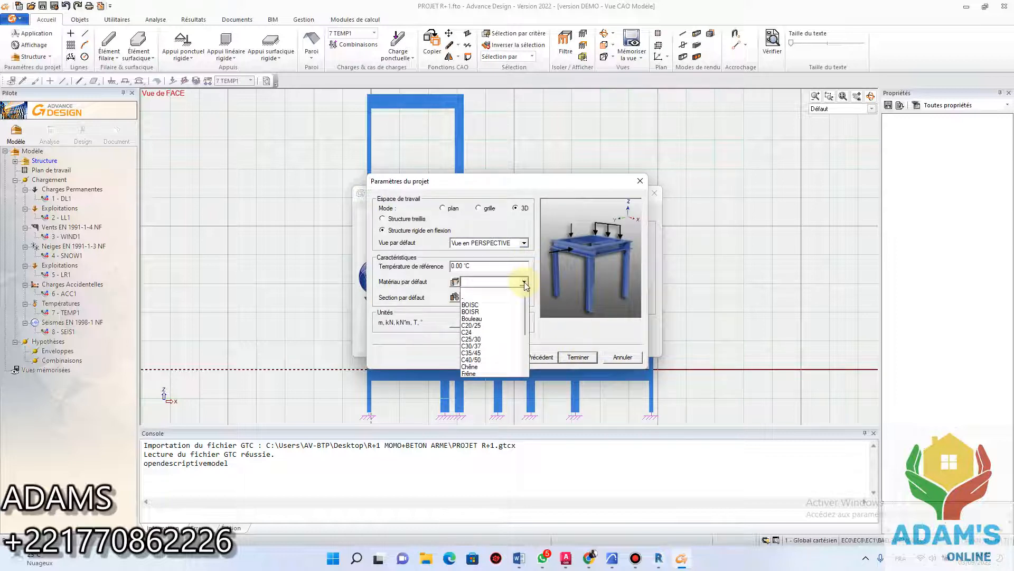
pyautogui.click(475, 338)
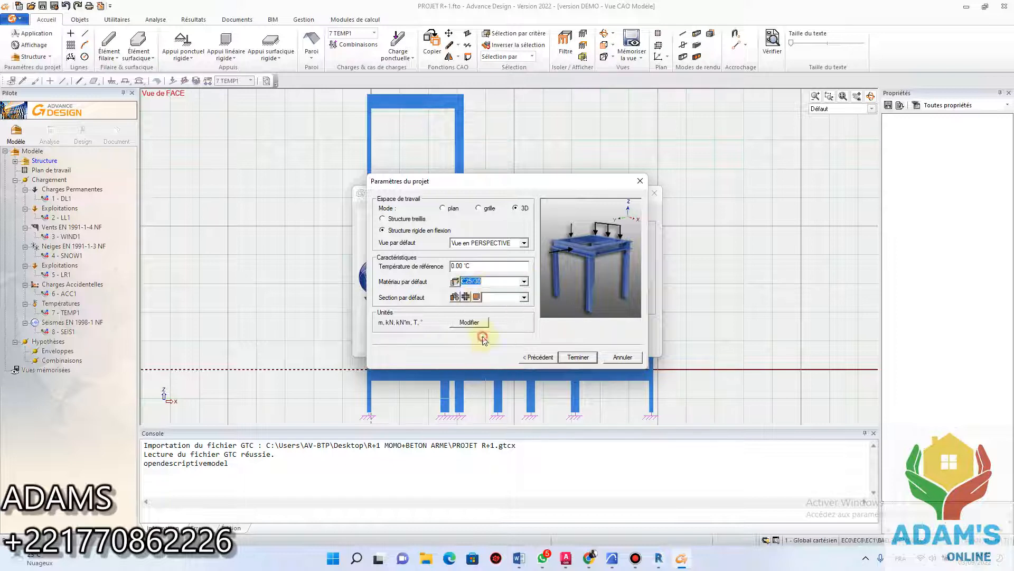
# Set the project's default section to R15*40 and finish the project parameters
pyautogui.click(471, 299)
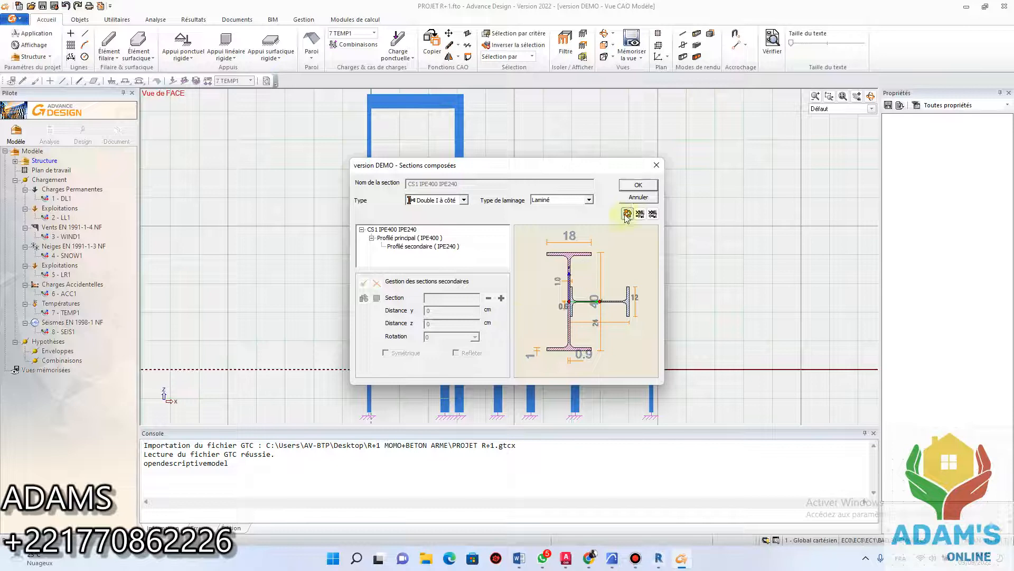
pyautogui.click(657, 165)
pyautogui.click(569, 358)
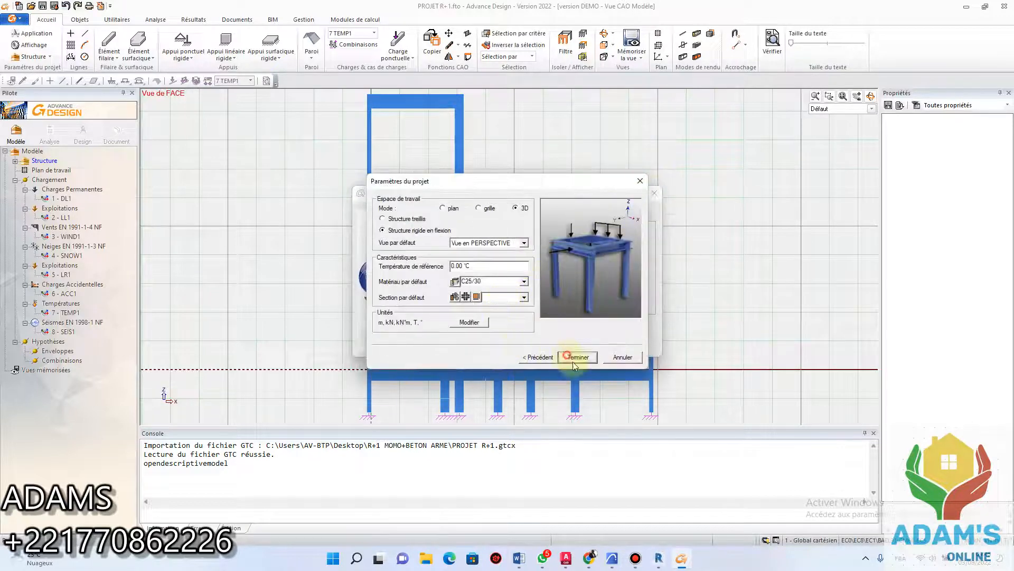
pyautogui.click(543, 314)
pyautogui.click(524, 297)
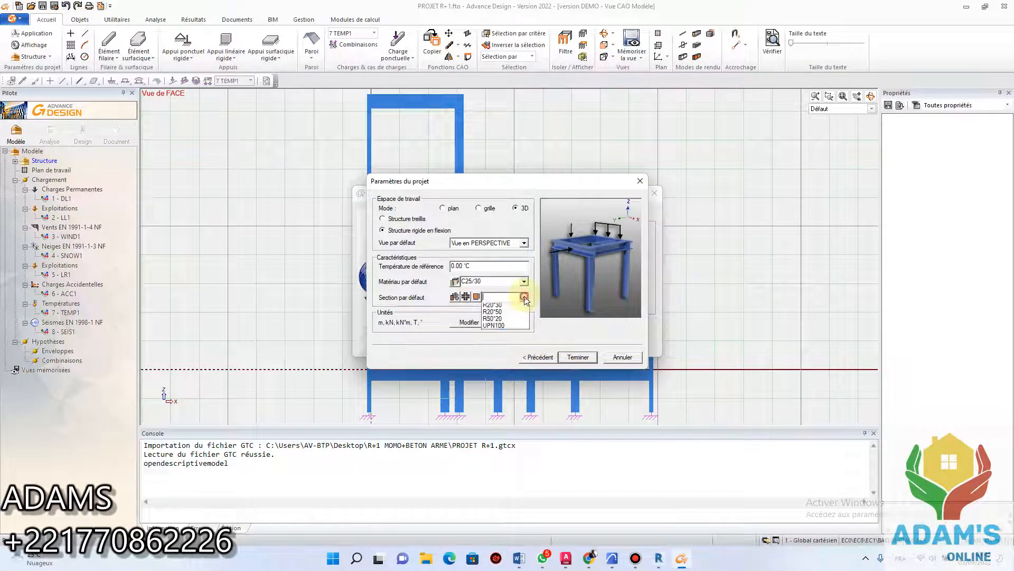
pyautogui.click(511, 331)
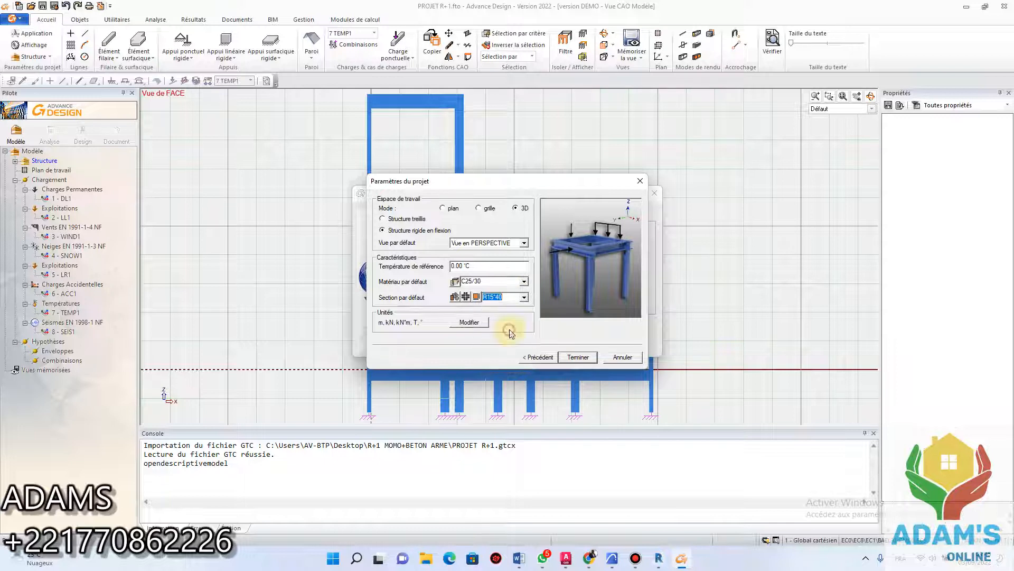
pyautogui.click(571, 358)
# Dismiss the update notice and the tip of the day to reach the imported model
pyautogui.click(632, 562)
pyautogui.click(827, 493)
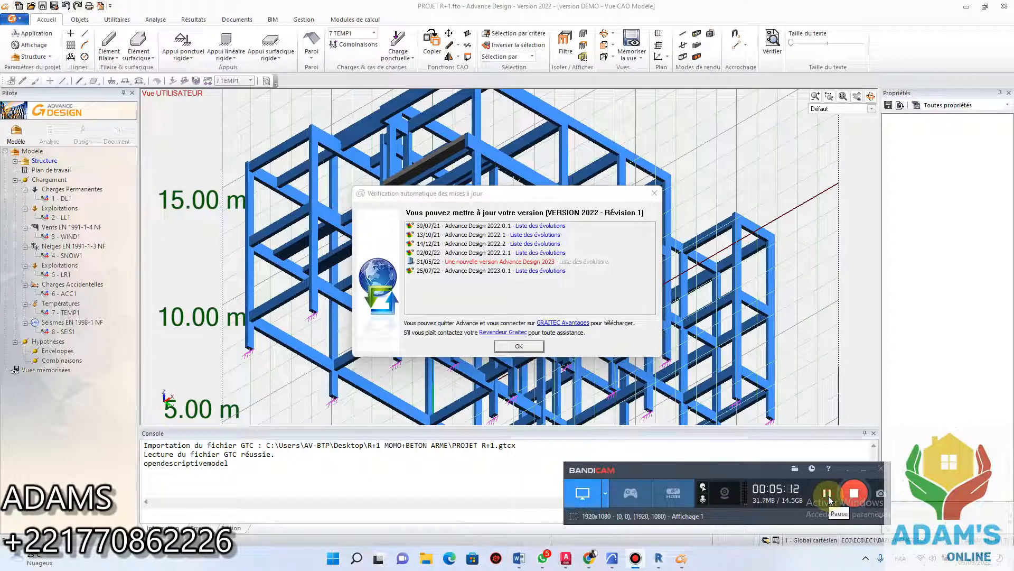
pyautogui.click(520, 346)
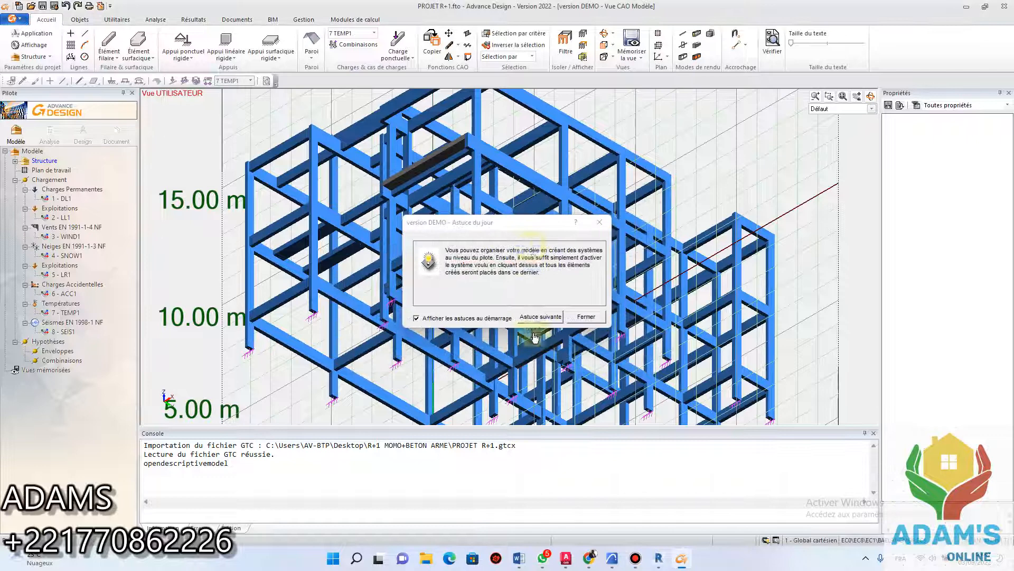
pyautogui.click(585, 317)
# Switch the whole model to the top view and project the work plane onto that view
pyautogui.scroll(-2, 531, 241)
pyautogui.scroll(-3, 531, 241)
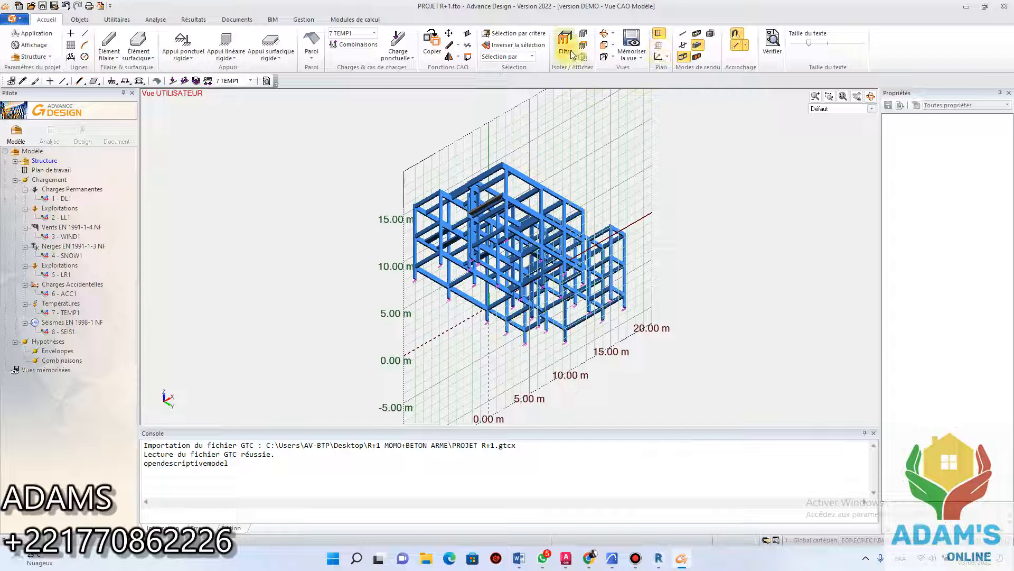
pyautogui.click(611, 46)
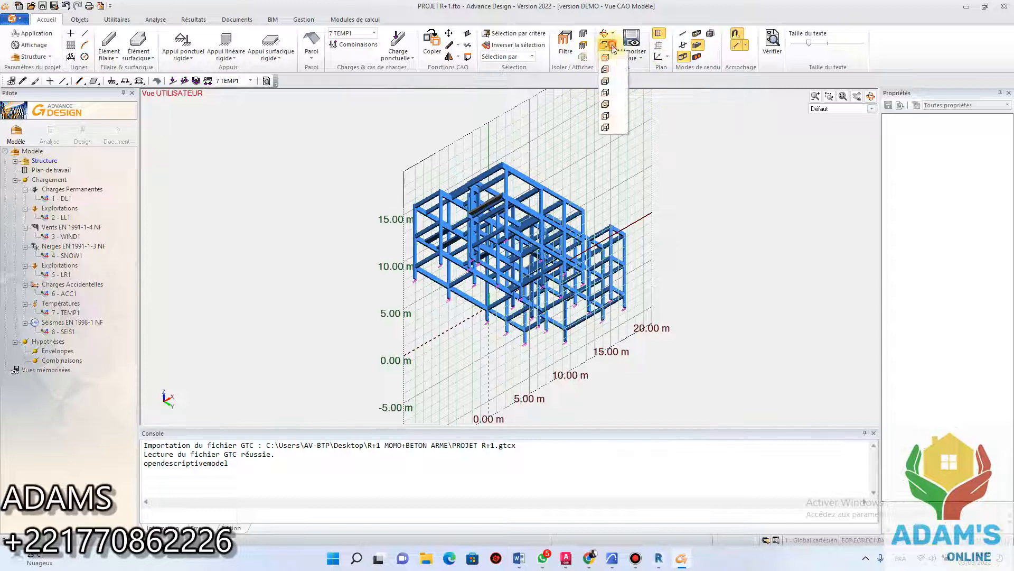
pyautogui.click(606, 92)
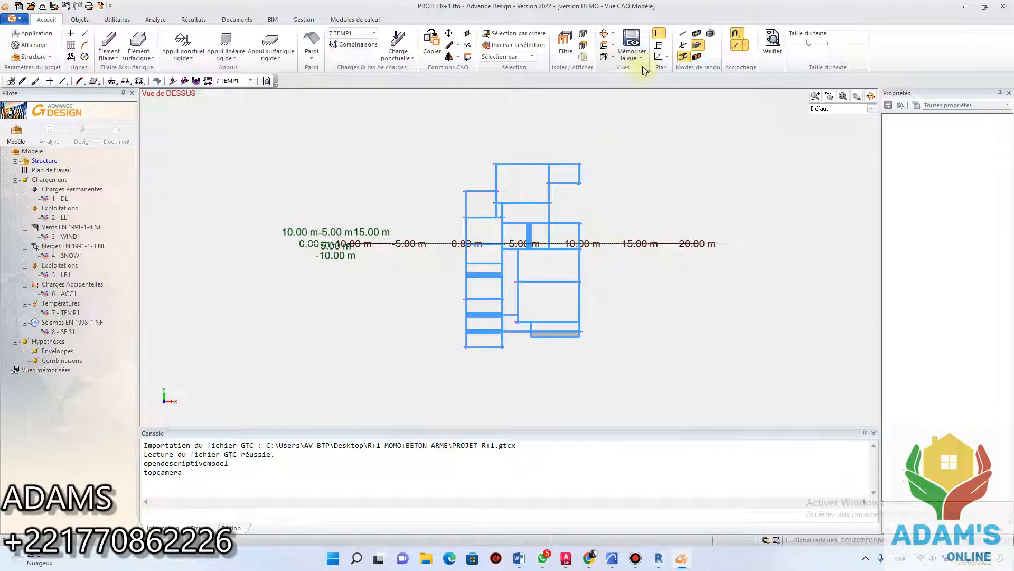
pyautogui.click(659, 46)
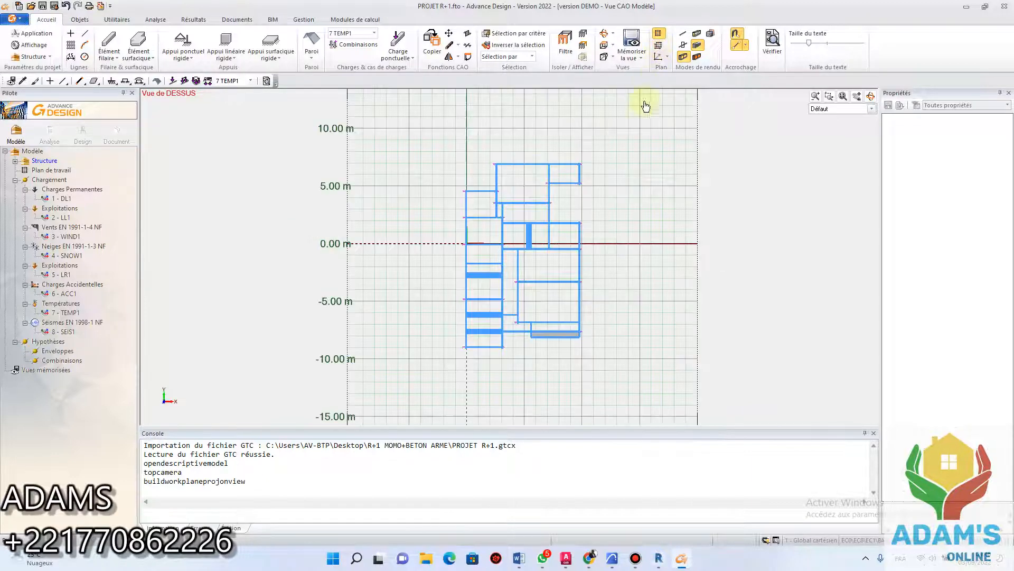
# Orbit the structure back to a 3D view and hide the work plane grid
pyautogui.click(604, 34)
pyautogui.moveTo(623, 301); pyautogui.dragTo(401, 259)
pyautogui.click(658, 33)
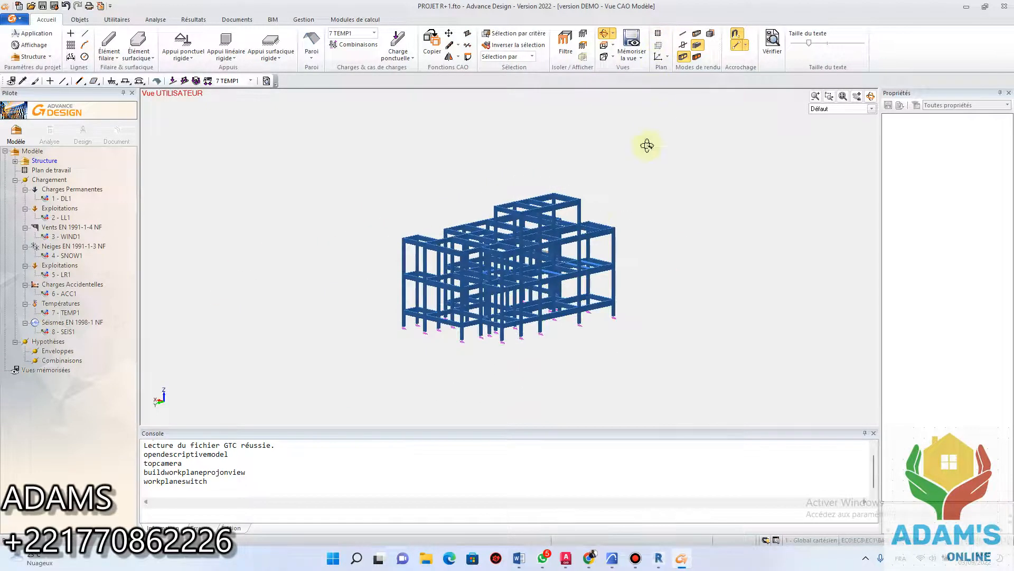
pyautogui.moveTo(555, 276); pyautogui.dragTo(529, 238)
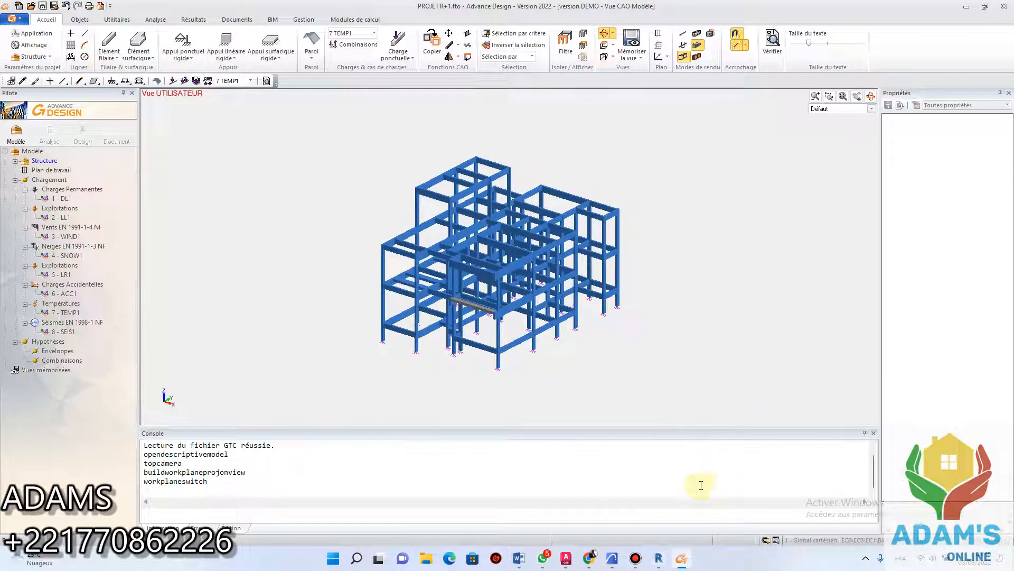
# Compare the imported frame in Advance Design with the source 3D model in Revit
pyautogui.click(636, 558)
pyautogui.click(636, 558)
pyautogui.click(659, 558)
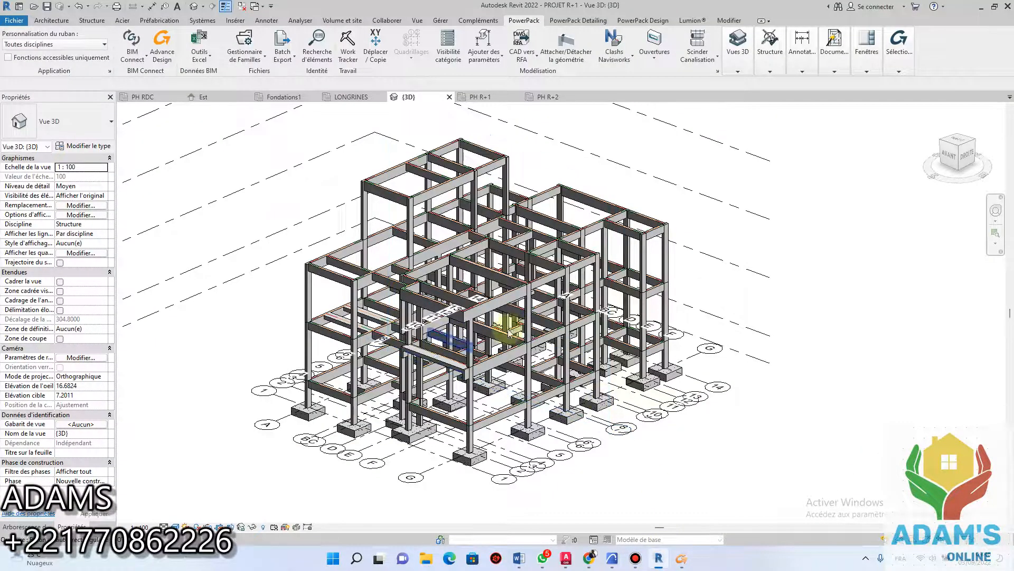
pyautogui.scroll(-2, 497, 333)
pyautogui.click(682, 558)
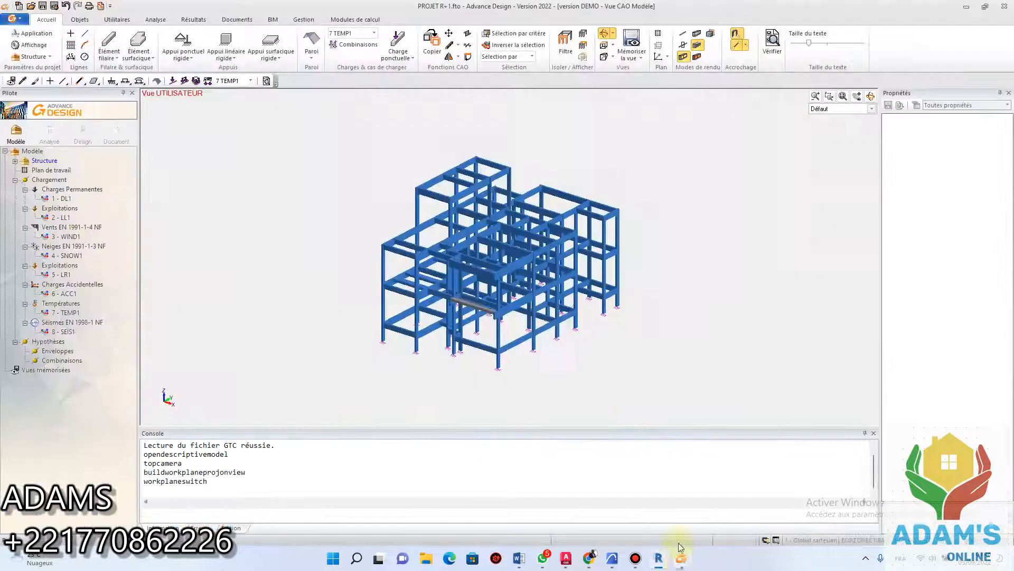
pyautogui.moveTo(487, 295)
pyautogui.mouseDown(button='middle')
pyautogui.moveTo(555, 258)
pyautogui.moveTo(527, 213)
pyautogui.mouseUp(button='middle')
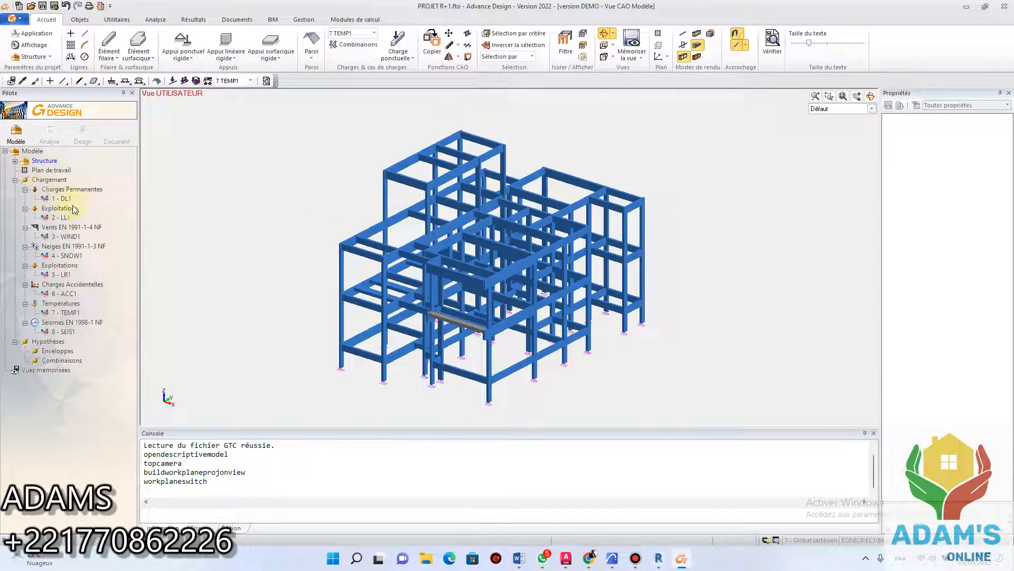
# Collapse the Chargement group, expand Structure and its Fondations level, and examine the list of Semelles supports
pyautogui.click(15, 181)
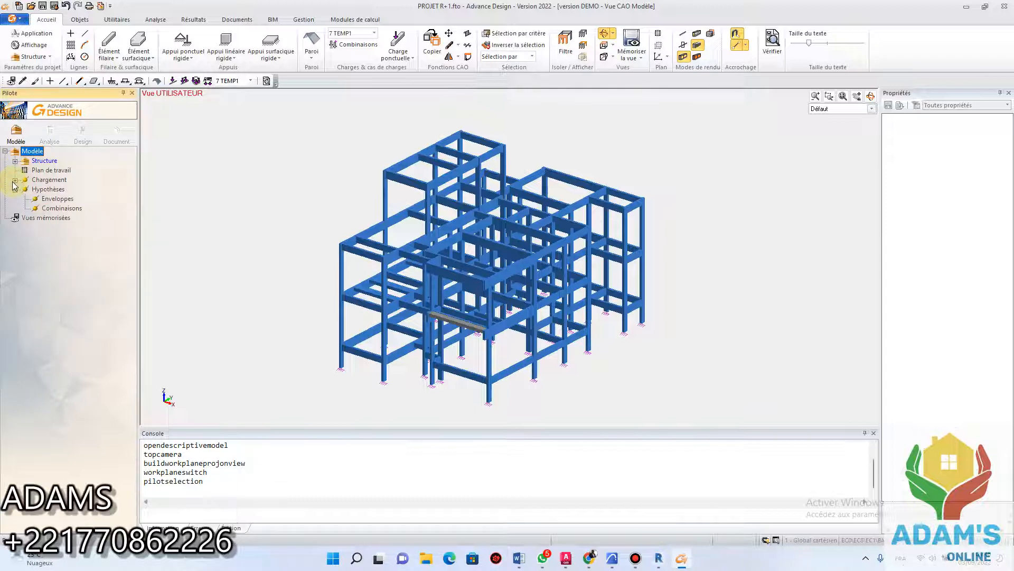
pyautogui.click(16, 162)
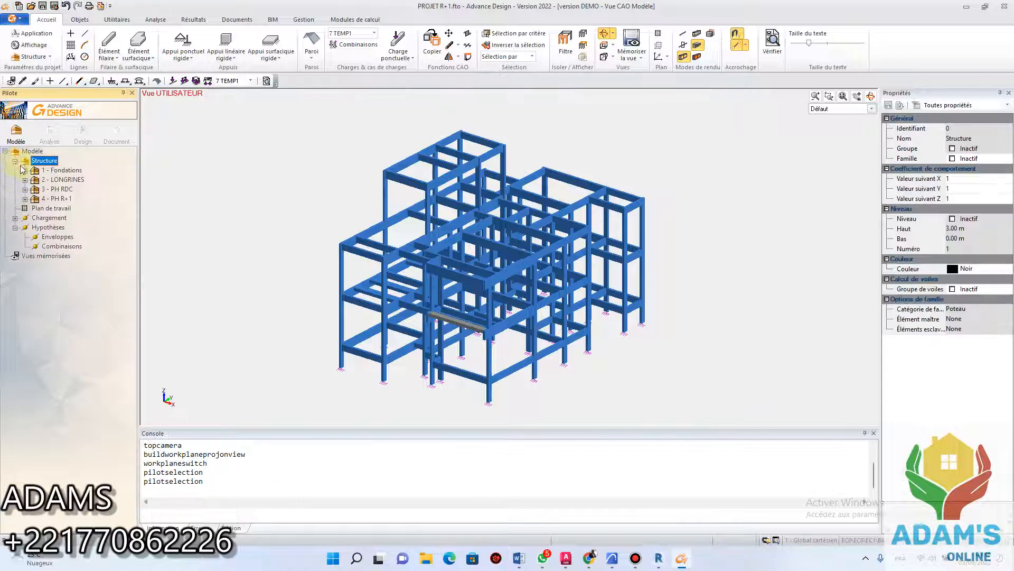
pyautogui.click(25, 170)
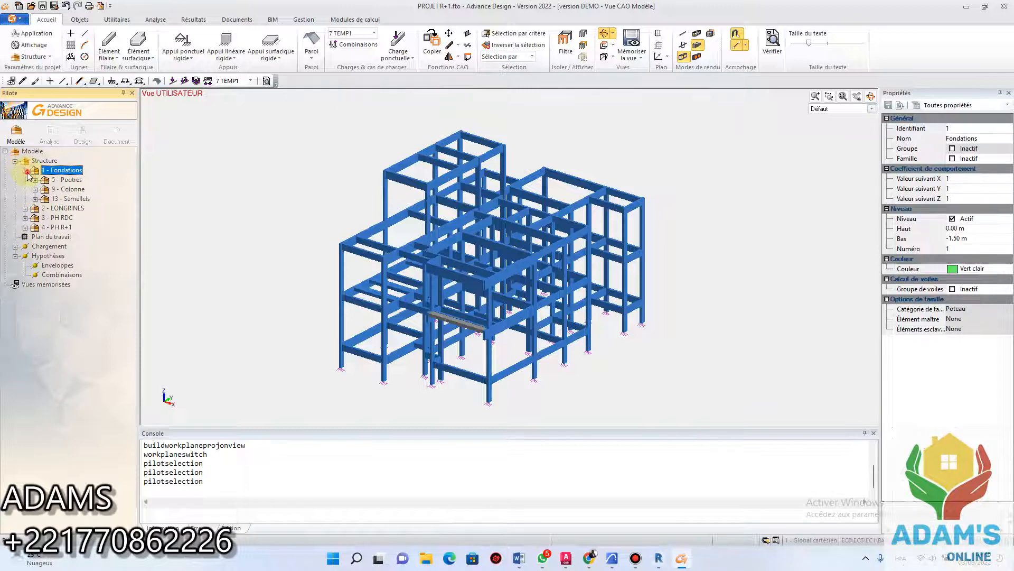
pyautogui.doubleClick(78, 200)
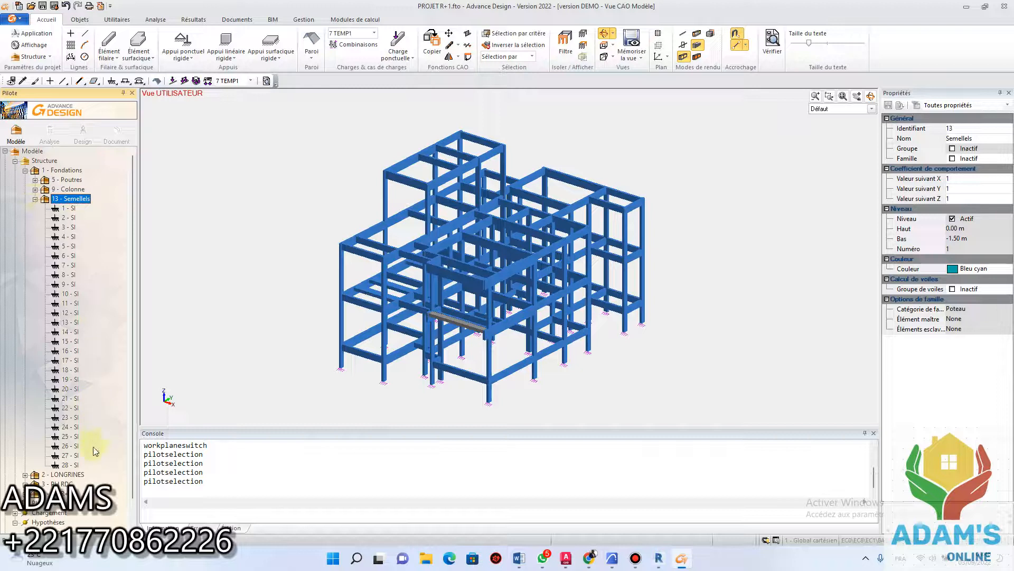
pyautogui.click(35, 198)
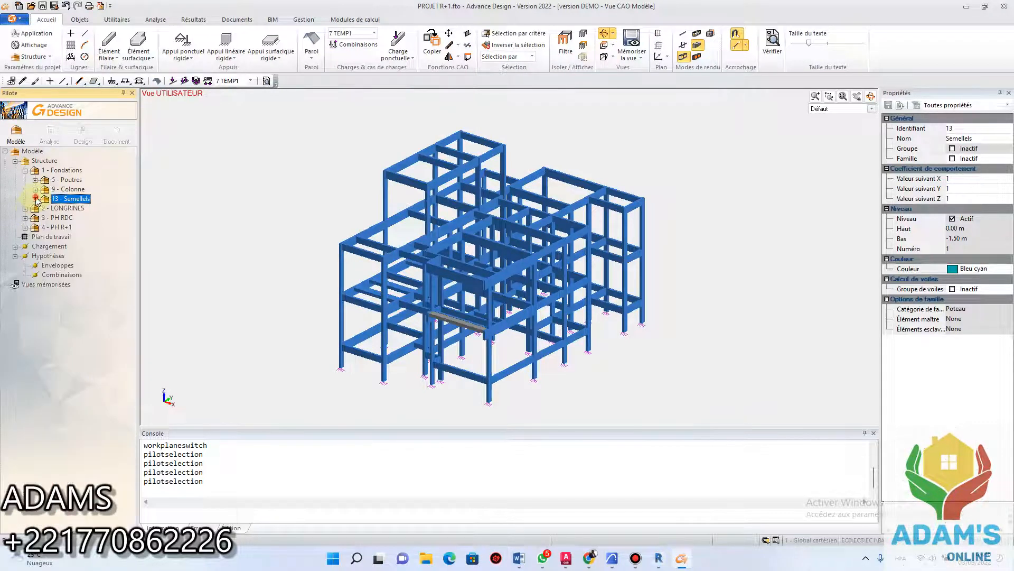
# Examine the LONGRINES level and its Poutres, plus the properties of the PH RDC level
pyautogui.click(25, 217)
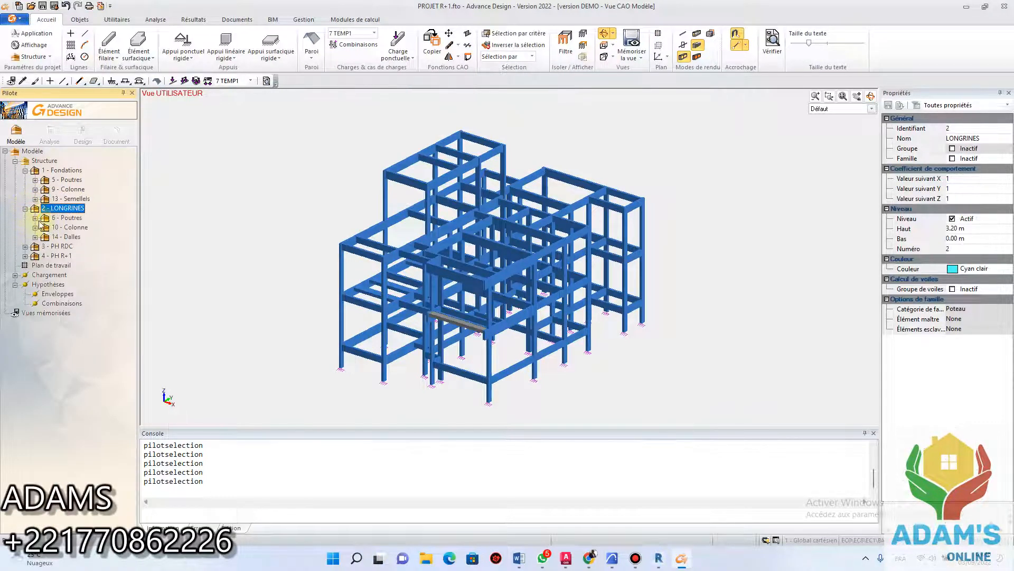
pyautogui.click(35, 226)
pyautogui.scroll(3, 33, 221)
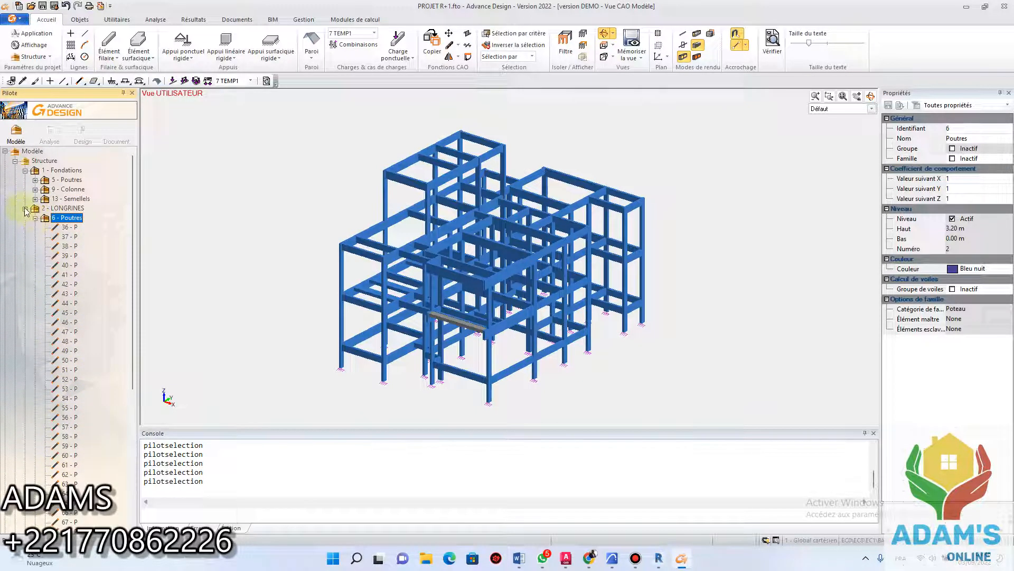
pyautogui.click(25, 208)
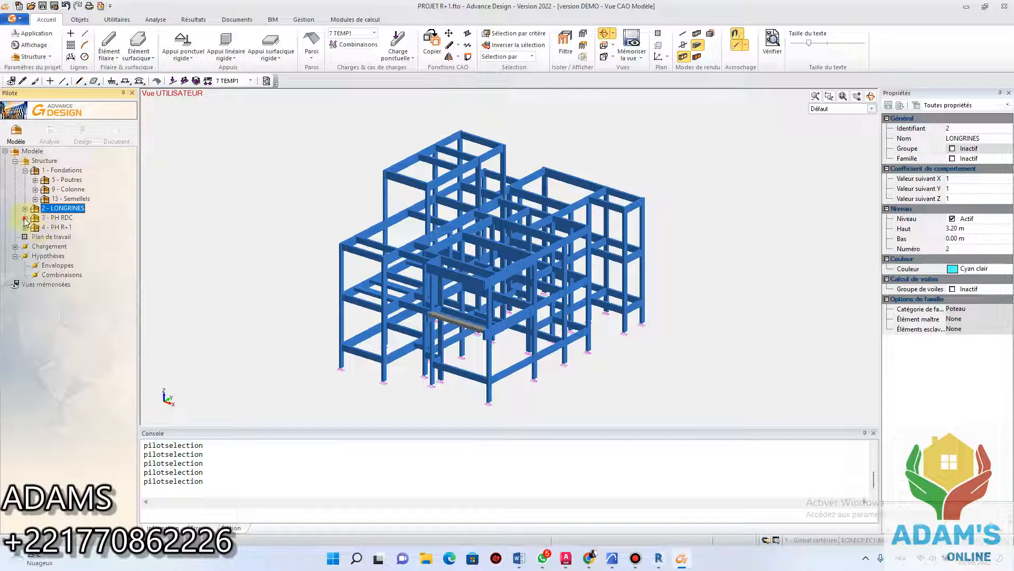
pyautogui.click(55, 218)
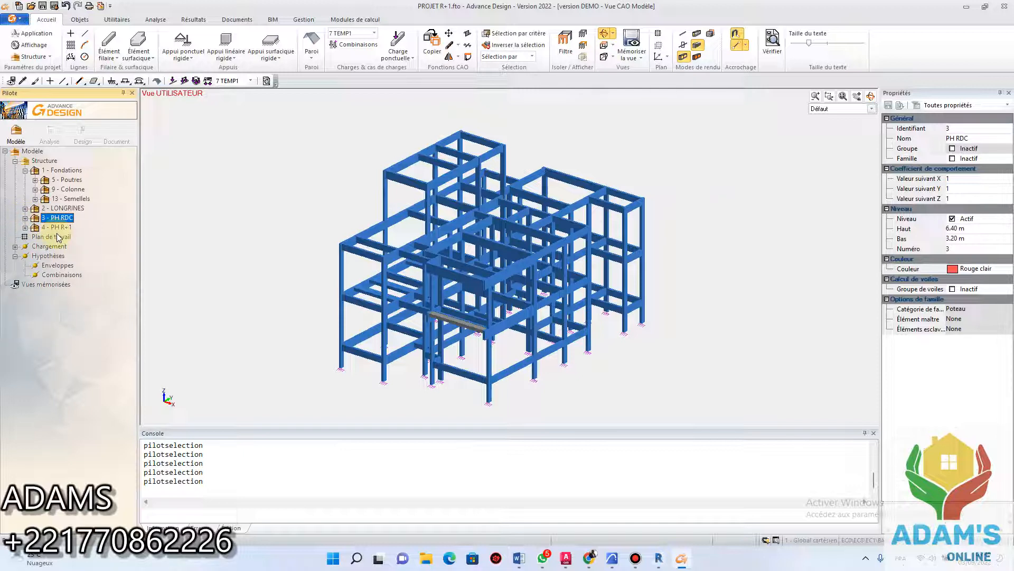
# Examine columns 145 and 134 of the Fondations level in the model and in their properties
pyautogui.click(35, 189)
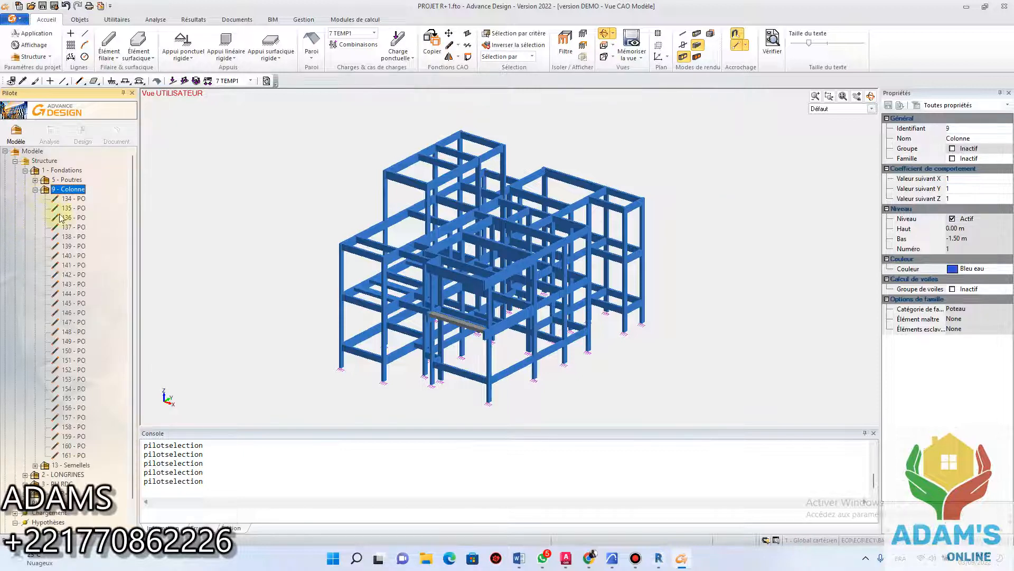
pyautogui.click(80, 305)
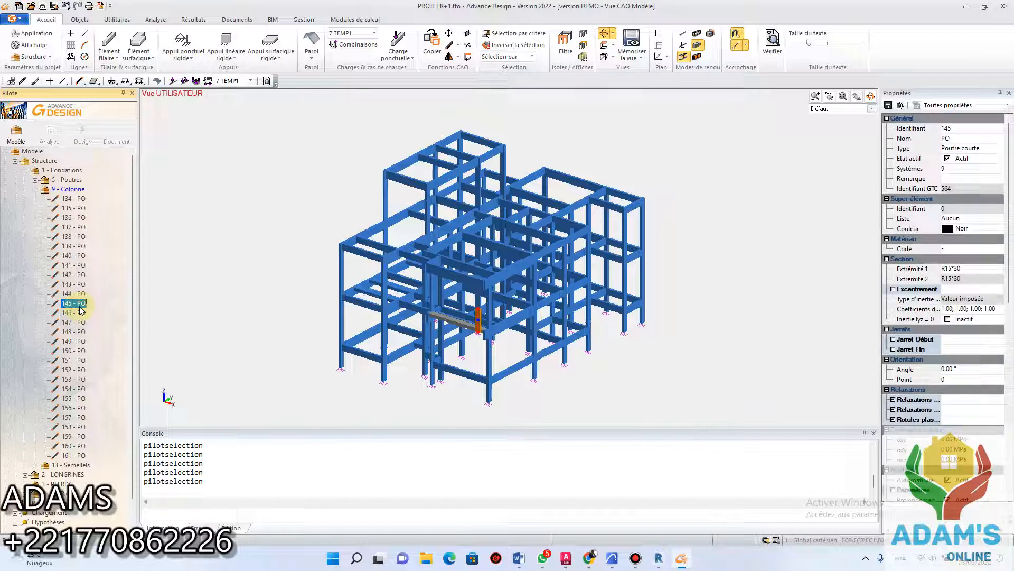
pyautogui.click(78, 199)
pyautogui.moveTo(576, 396); pyautogui.dragTo(675, 407, button='middle')
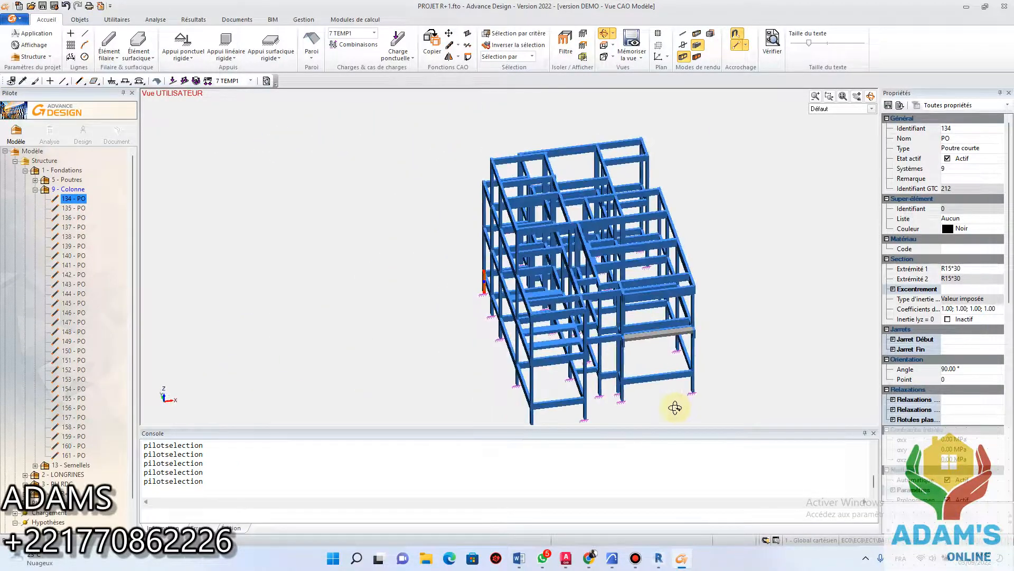
pyautogui.click(34, 189)
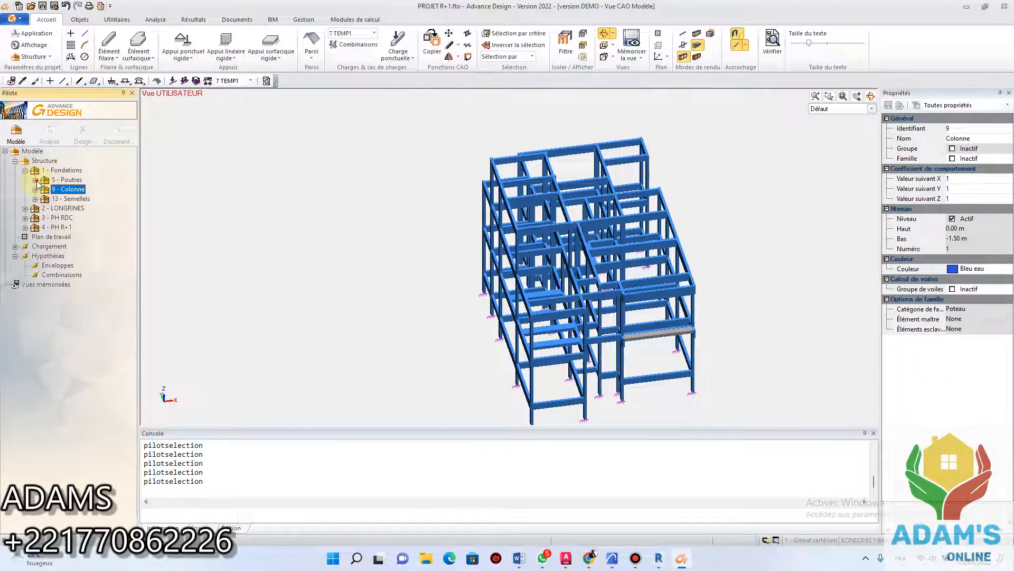
# Examine the Poutres of the Fondations level, checking the first beam's position and properties in the model
pyautogui.click(35, 180)
pyautogui.click(68, 179)
pyautogui.moveTo(479, 334); pyautogui.dragTo(388, 338)
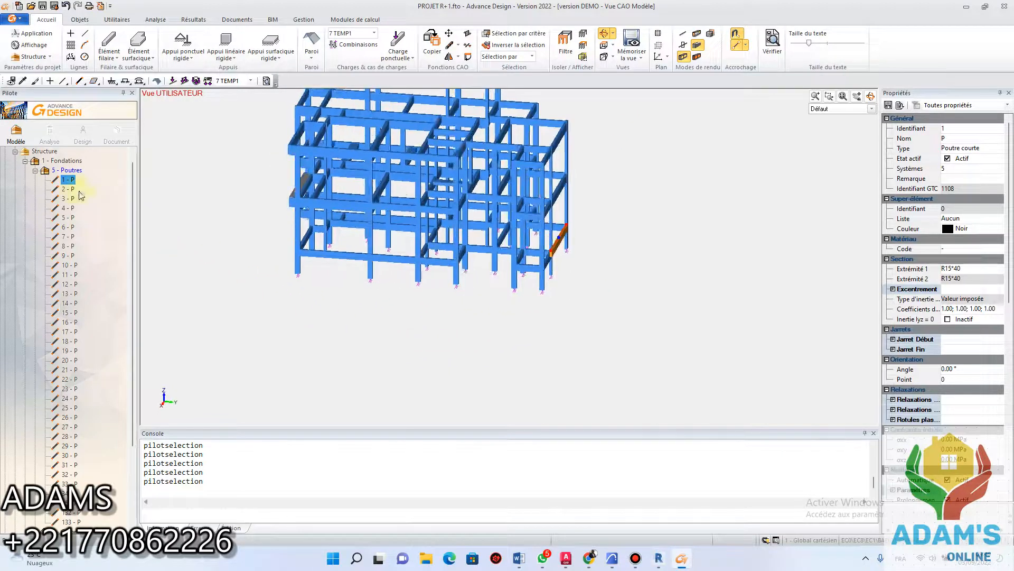
pyautogui.click(34, 171)
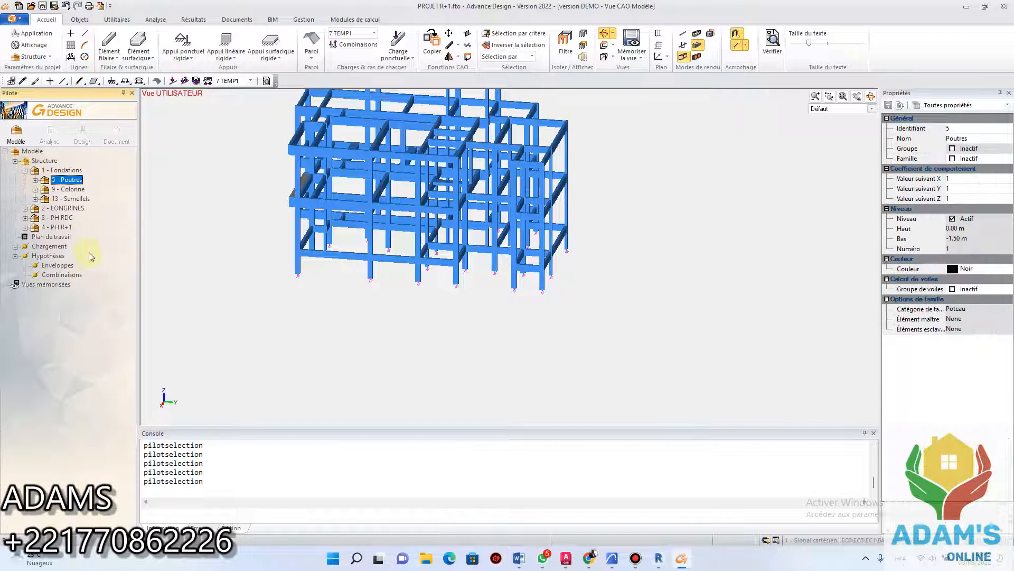
pyautogui.moveTo(574, 290); pyautogui.dragTo(679, 290)
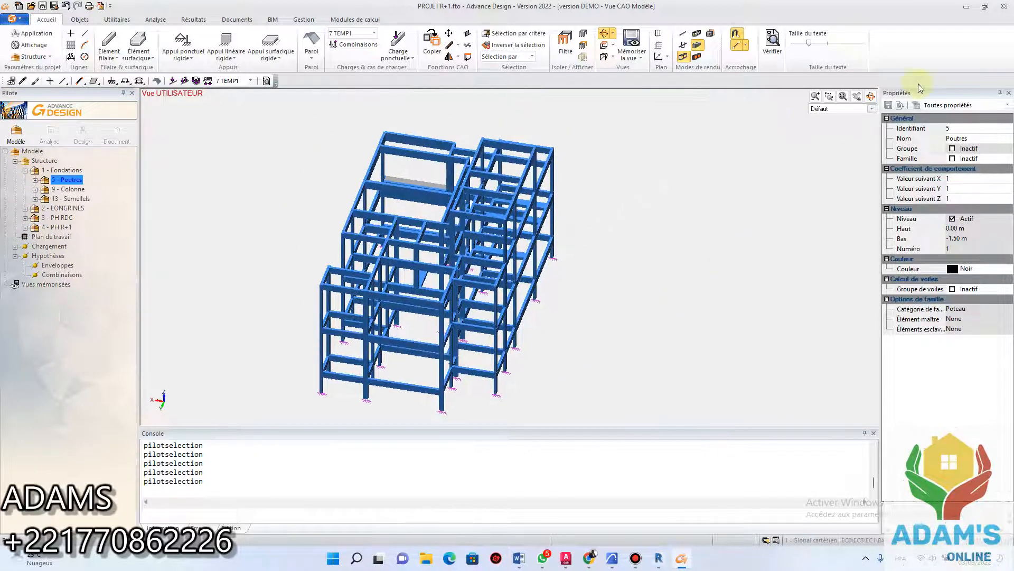
# Close Advance Design, answer its closing prompt and return to the Revit 3D view
pyautogui.click(544, 557)
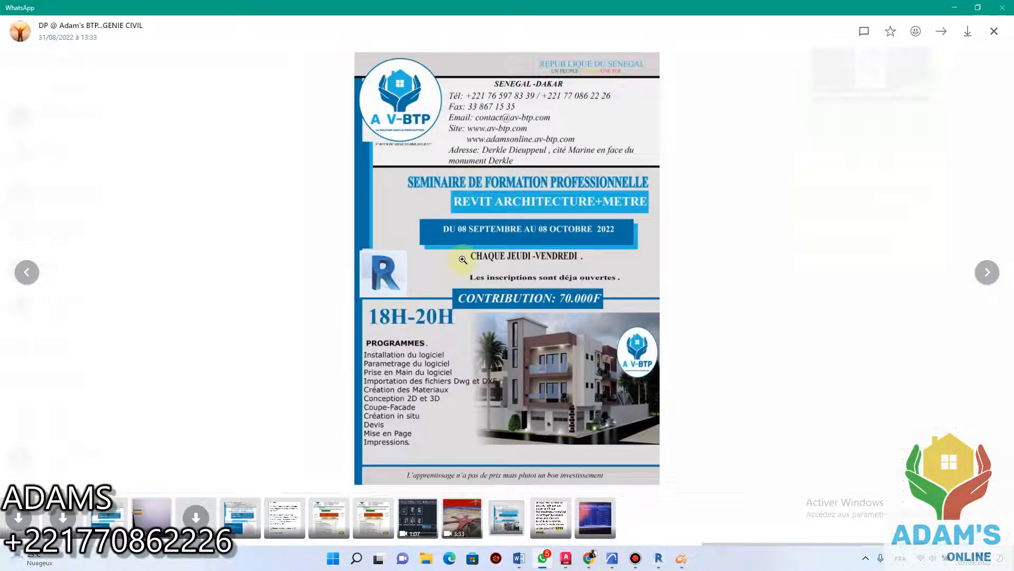
pyautogui.click(659, 559)
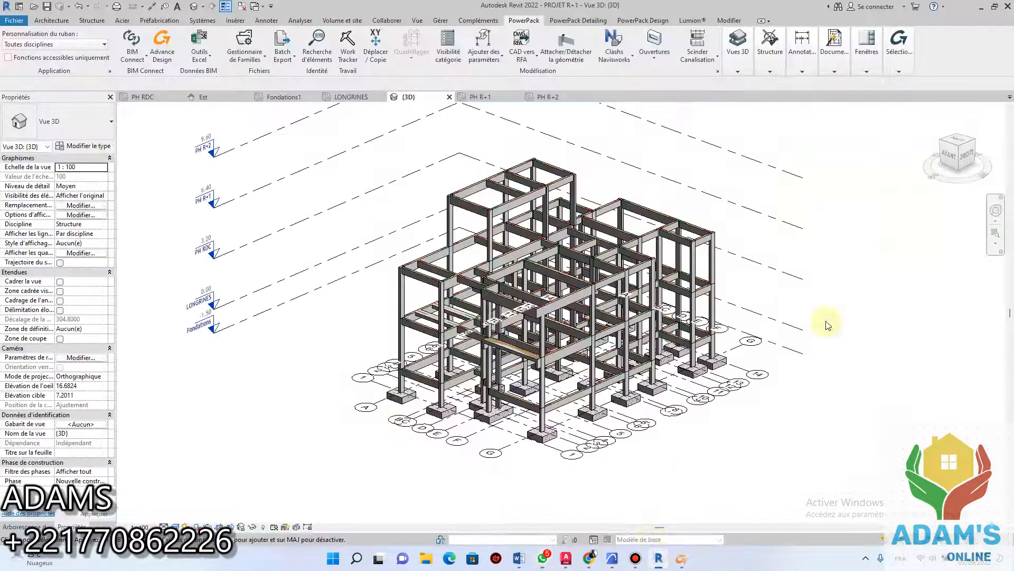
pyautogui.click(680, 559)
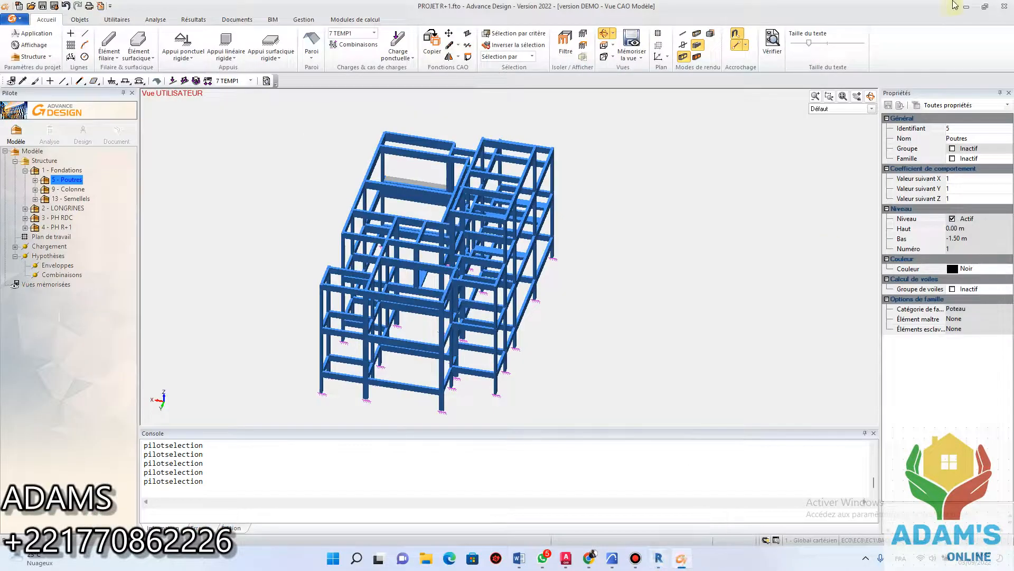
pyautogui.click(1005, 6)
pyautogui.click(534, 301)
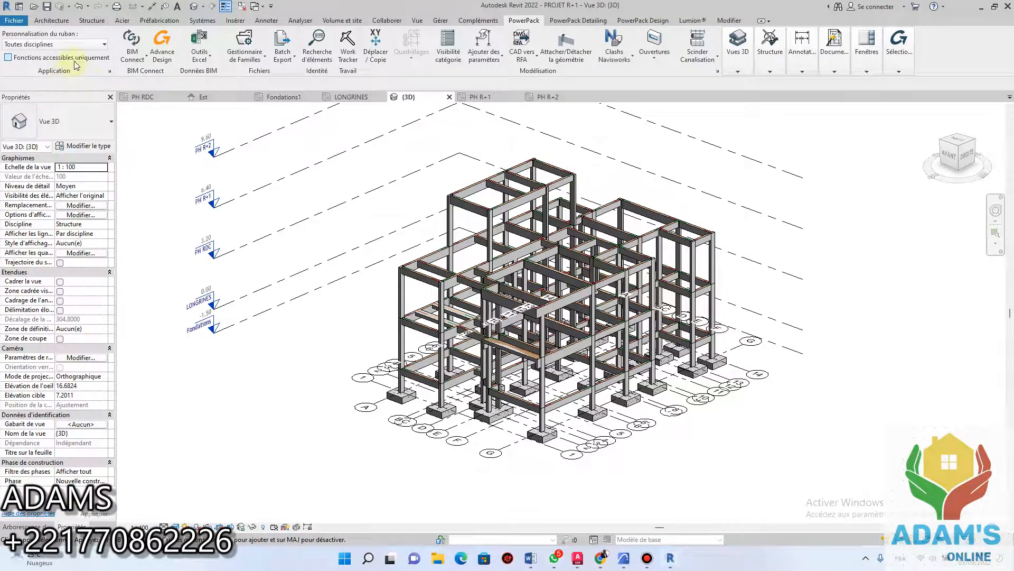
# Export the structural model in GRAITEC BIM format with automatic start of Arche, and generate the export report
pyautogui.click(132, 45)
pyautogui.click(150, 76)
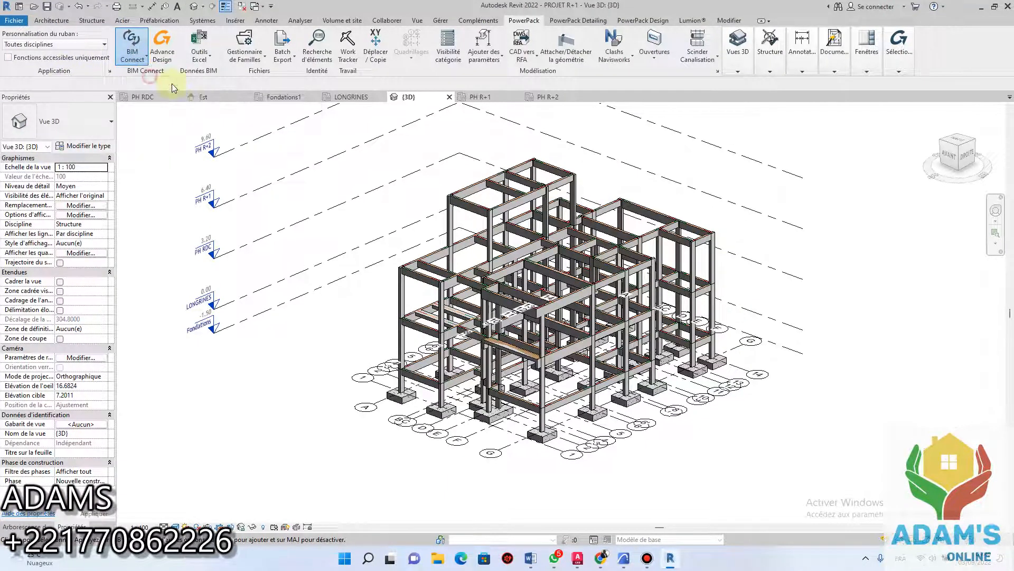
pyautogui.click(256, 238)
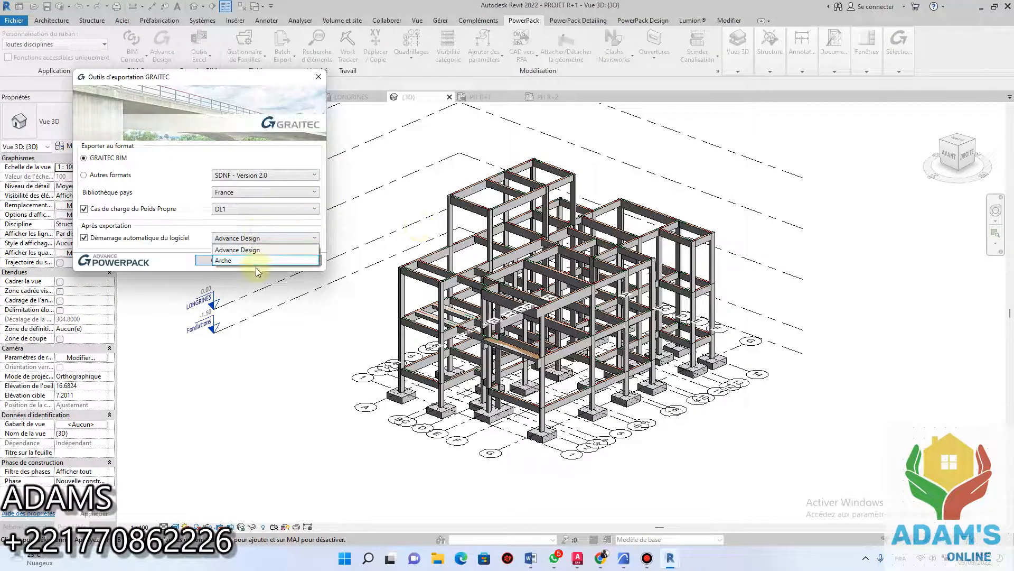
pyautogui.click(253, 261)
pyautogui.click(211, 261)
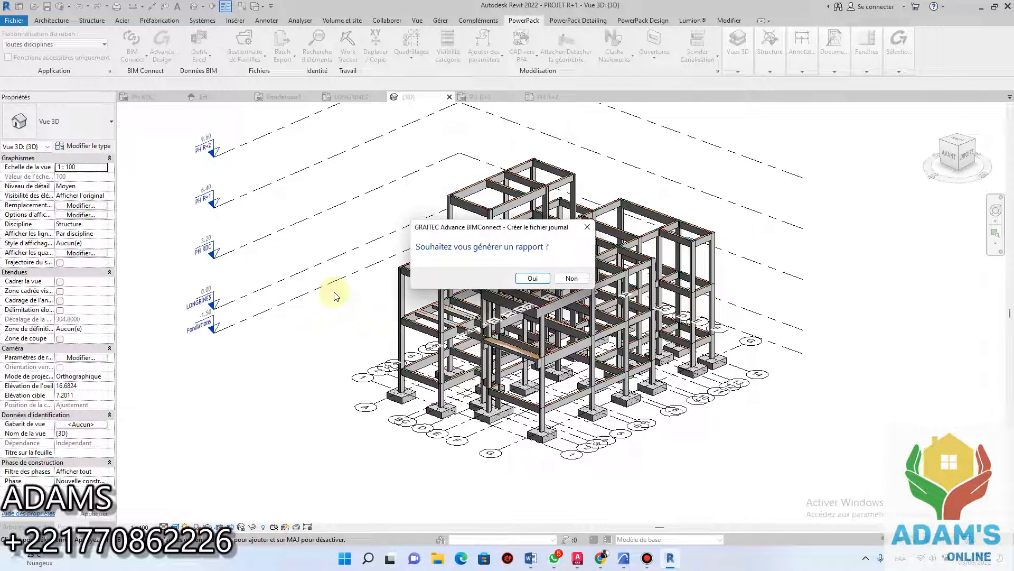
pyautogui.click(536, 278)
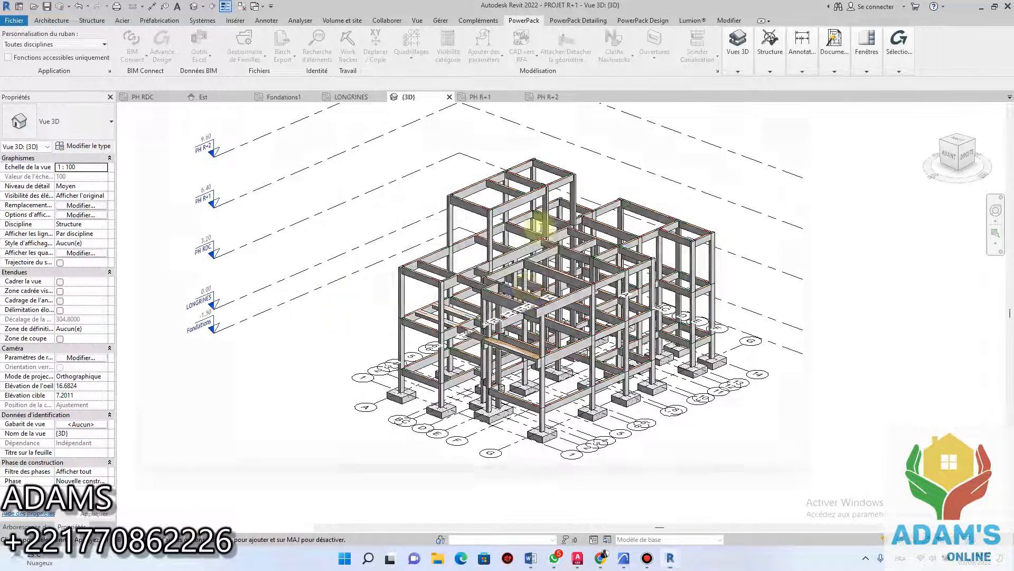
# Review the exported beams, columns, isolated footings and slabs in the export log, and close it
pyautogui.moveTo(129, 157); pyautogui.dragTo(211, 212)
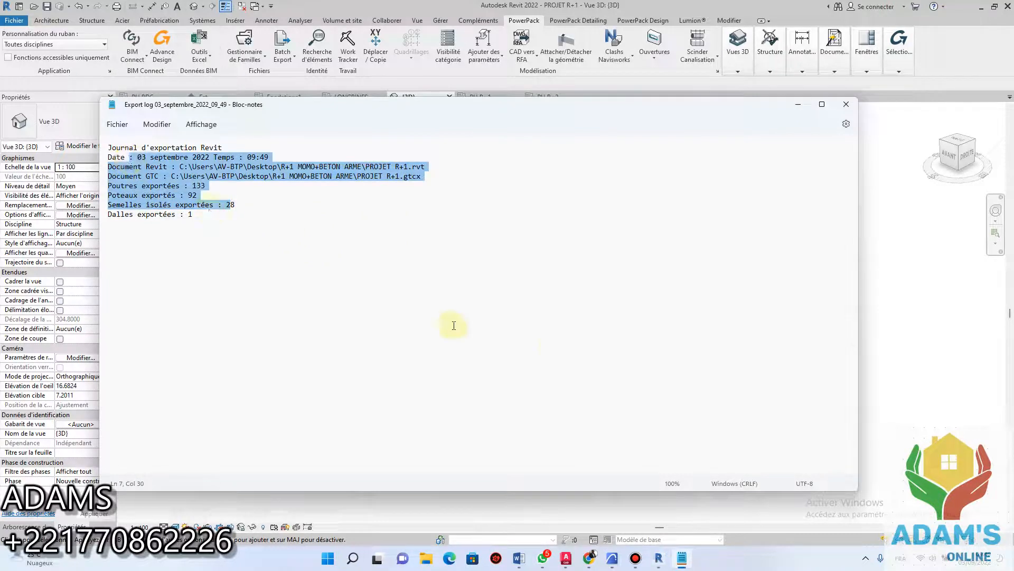
pyautogui.click(565, 298)
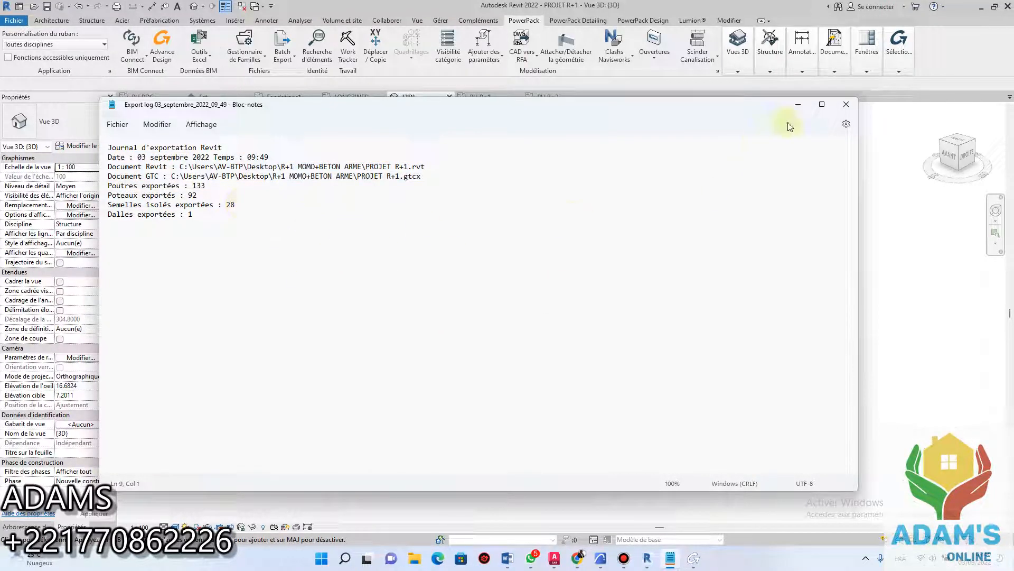
pyautogui.click(846, 106)
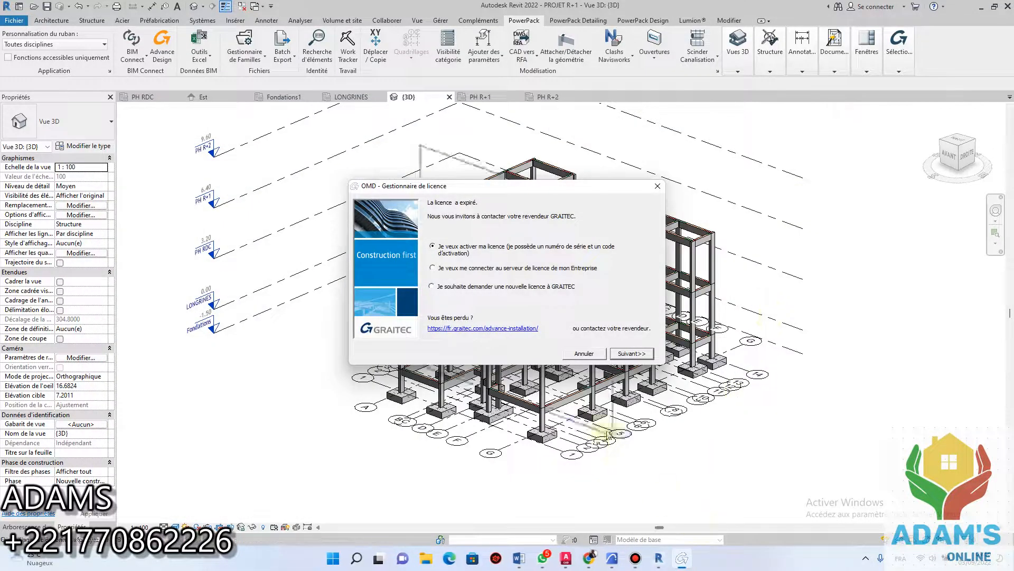
# Cancel the licence manager and show the structure imported into Arche Ossature in north-east perspective
pyautogui.click(592, 352)
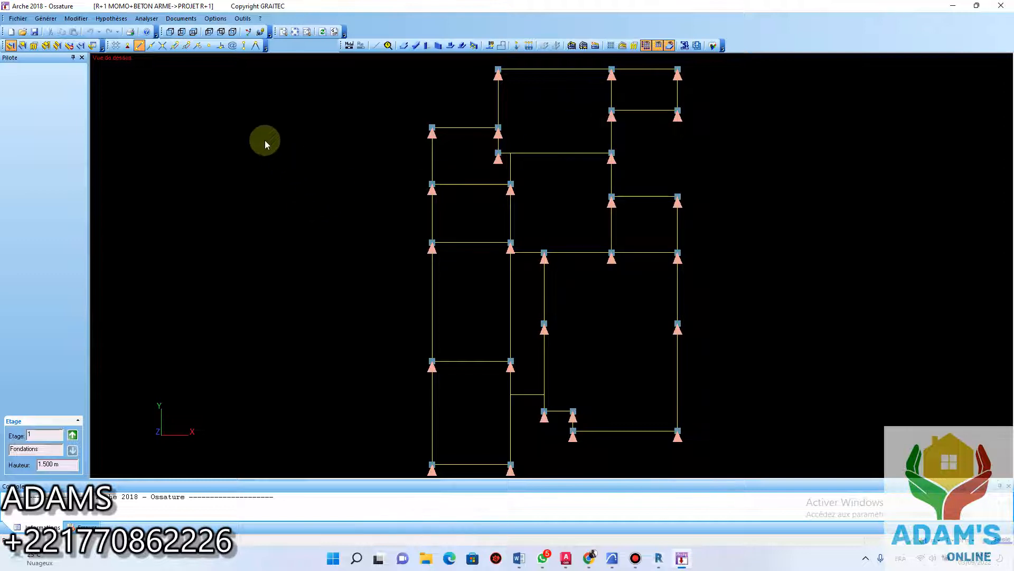
pyautogui.click(194, 32)
pyautogui.click(209, 32)
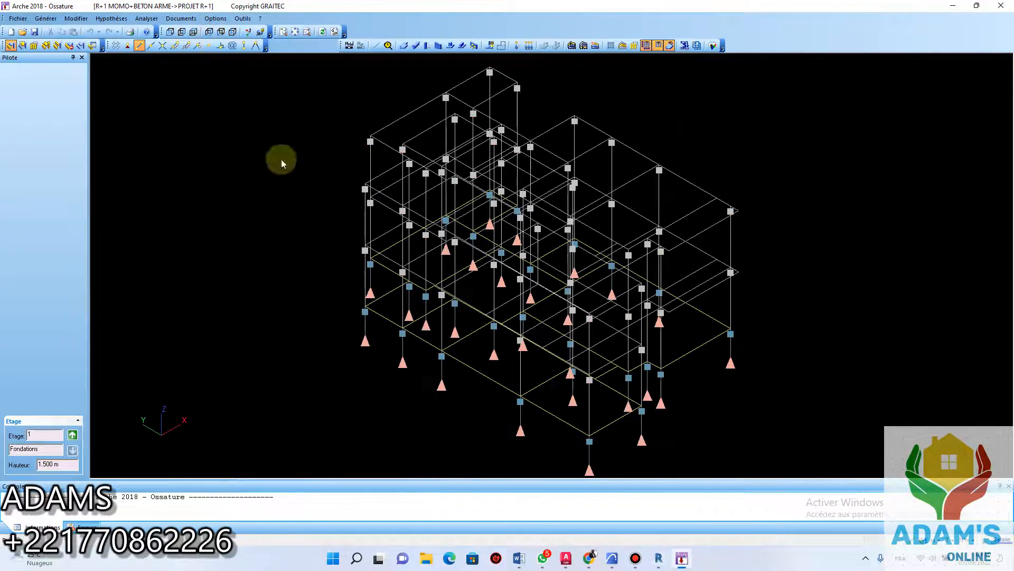
pyautogui.moveTo(740, 299); pyautogui.dragTo(674, 290, button='middle')
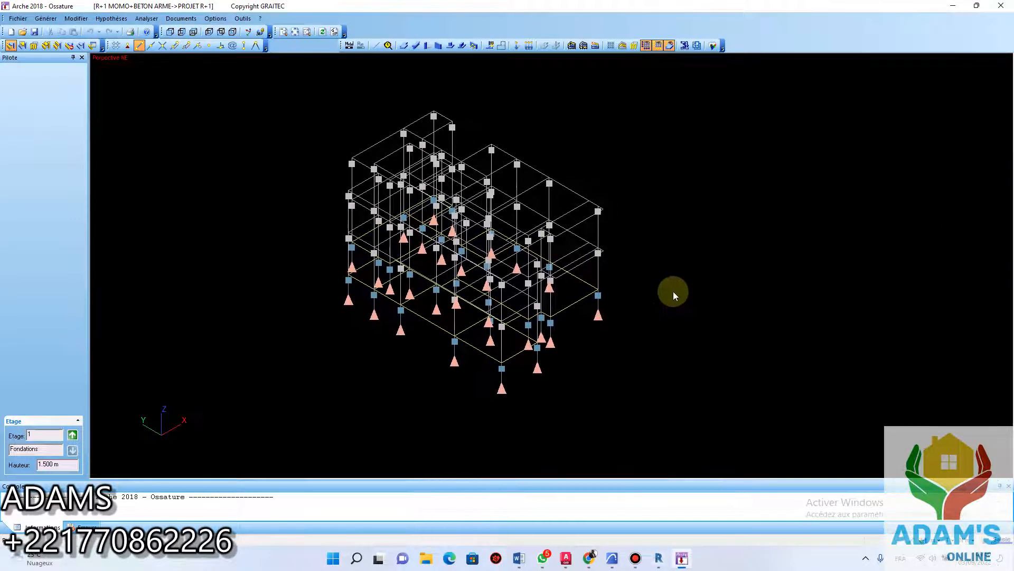
# Examine the rendered structure from several angles in a maximized OMD Vision window, and close the viewer
pyautogui.click(715, 46)
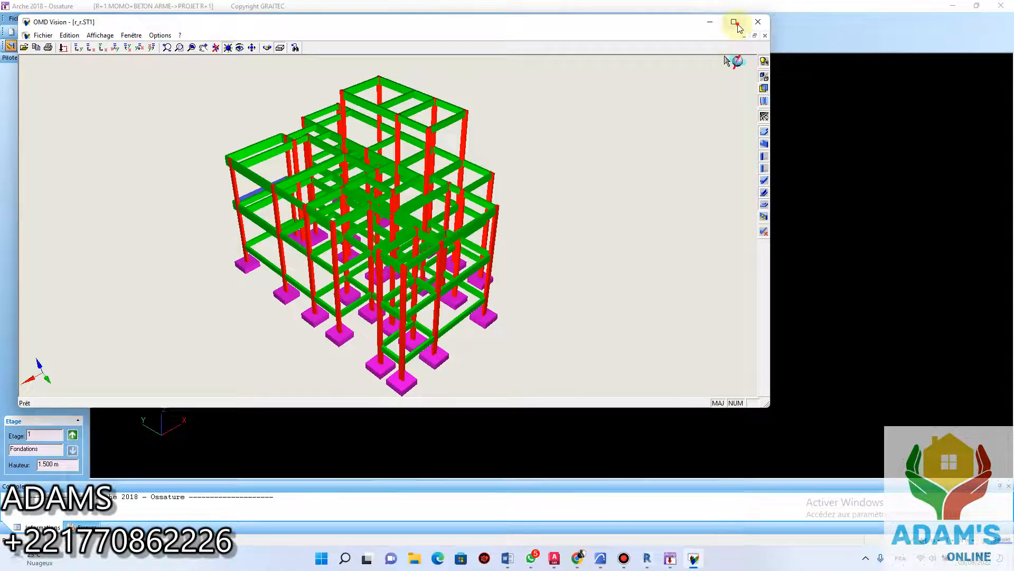
pyautogui.click(734, 22)
pyautogui.moveTo(381, 211); pyautogui.dragTo(323, 183)
pyautogui.moveTo(665, 239); pyautogui.dragTo(275, 227)
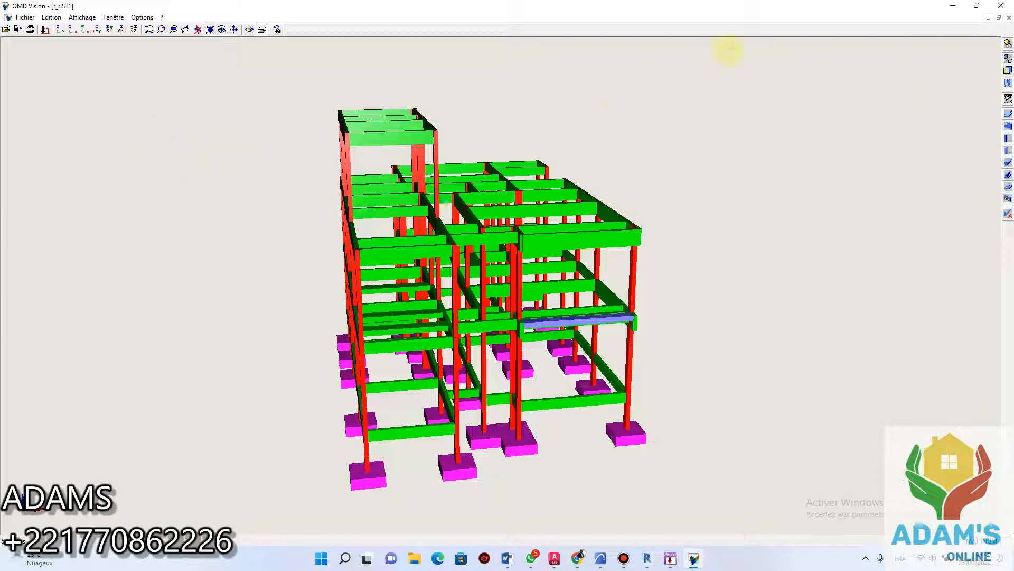
pyautogui.click(277, 29)
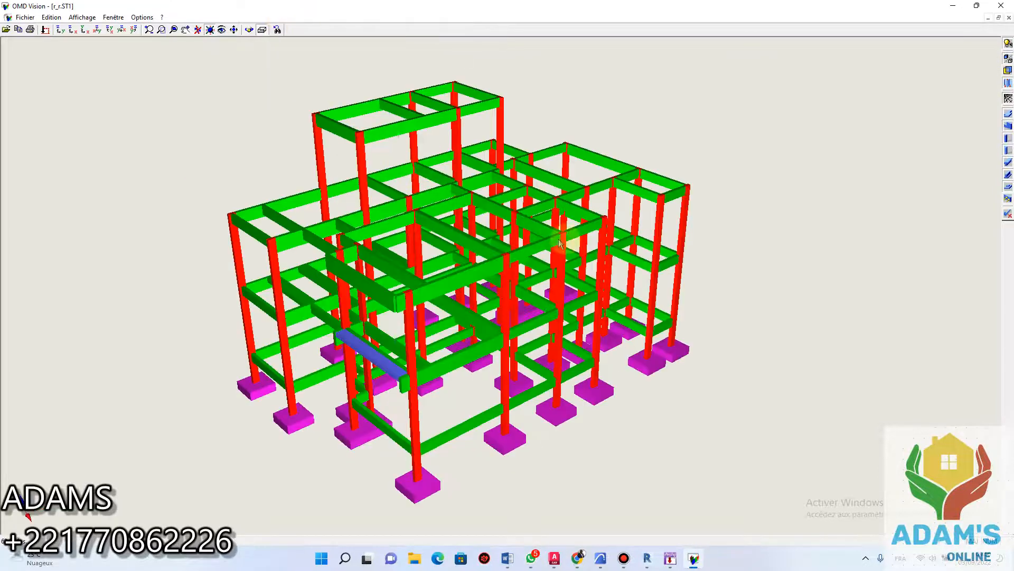
pyautogui.moveTo(566, 240); pyautogui.dragTo(528, 237)
pyautogui.moveTo(418, 240); pyautogui.dragTo(724, 233)
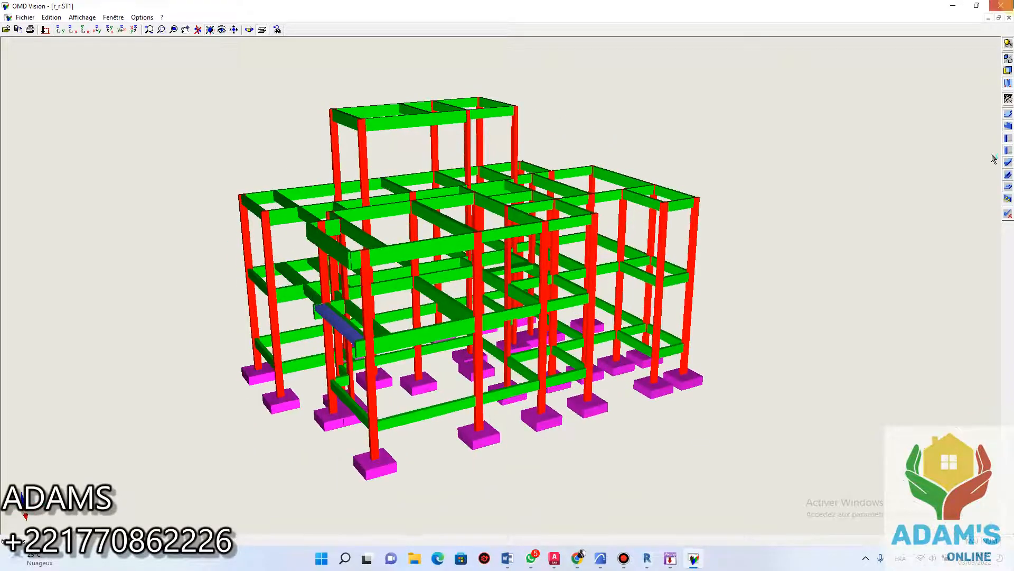
pyautogui.click(1006, 15)
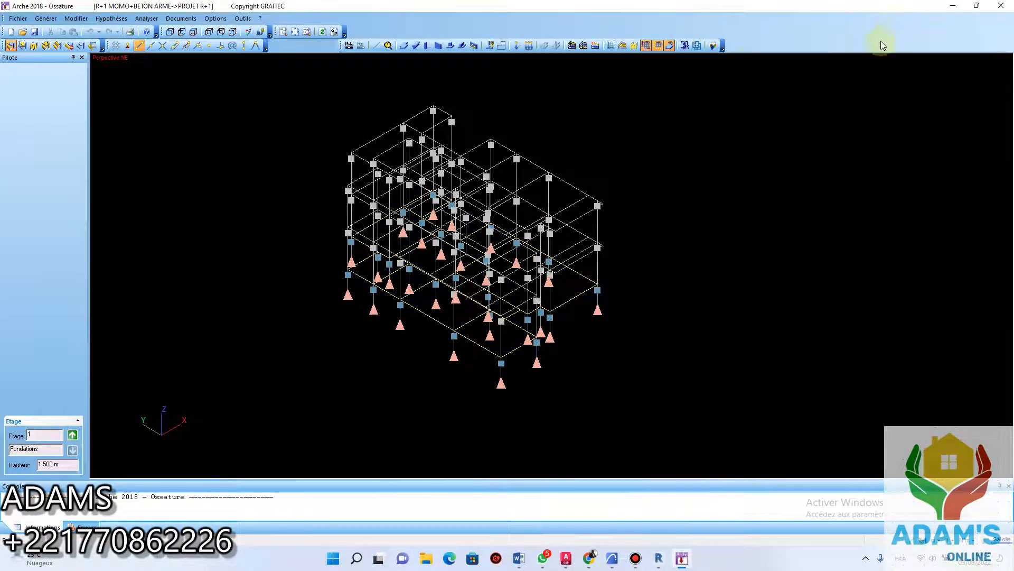
# Examine the names, end fixity and section dimensions of beams P 111 and P 16 in the perspective model
pyautogui.scroll(3, 351, 158)
pyautogui.scroll(1, 359, 154)
pyautogui.scroll(-2, 365, 159)
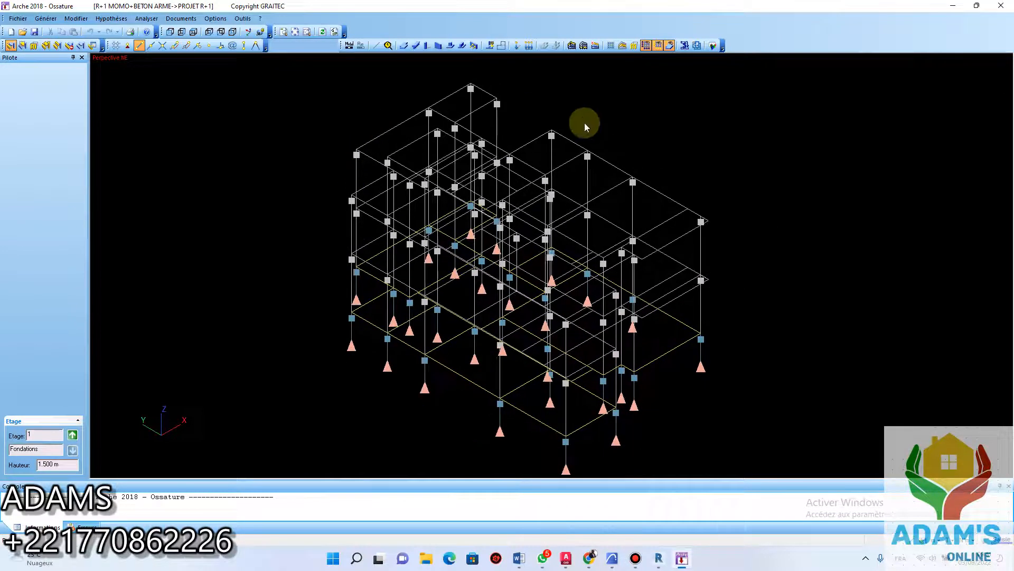
pyautogui.click(657, 196)
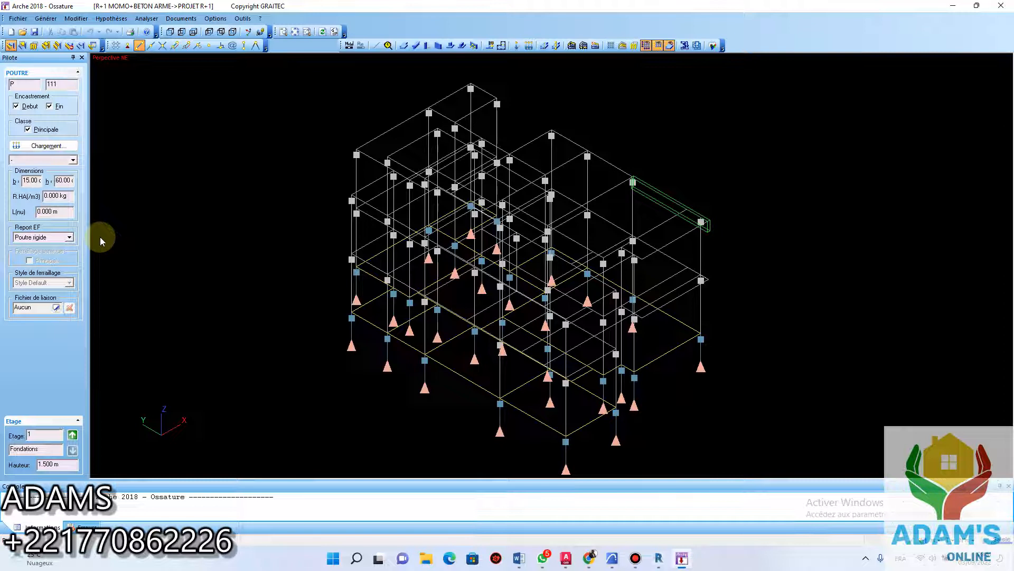
pyautogui.click(469, 381)
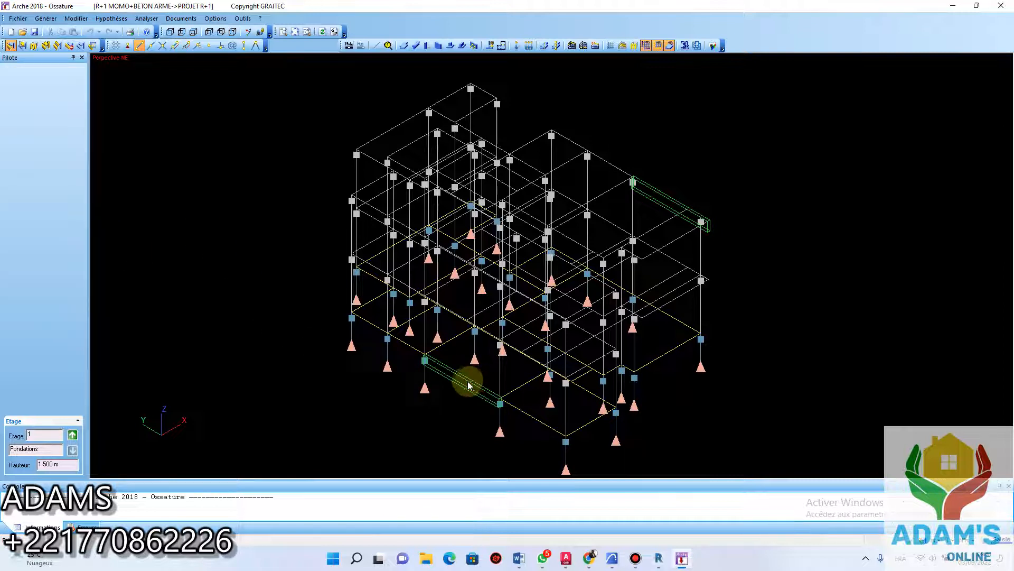
pyautogui.click(657, 197)
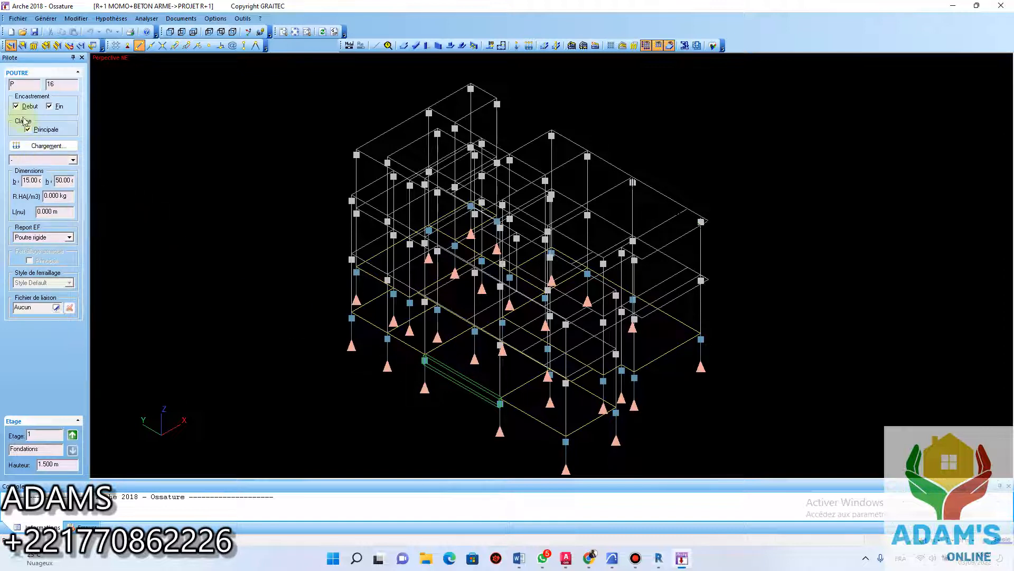
pyautogui.click(66, 180)
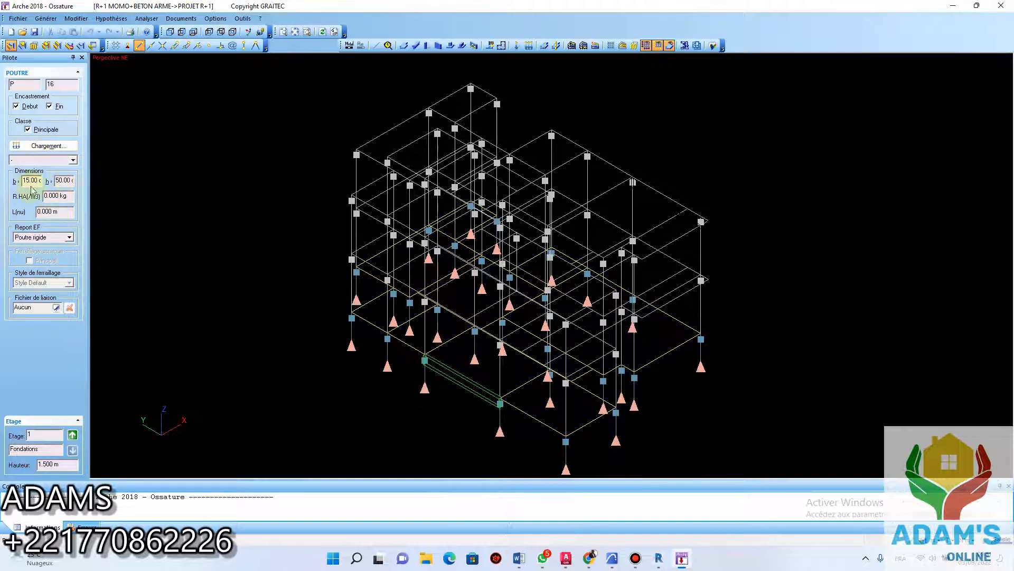
pyautogui.click(465, 385)
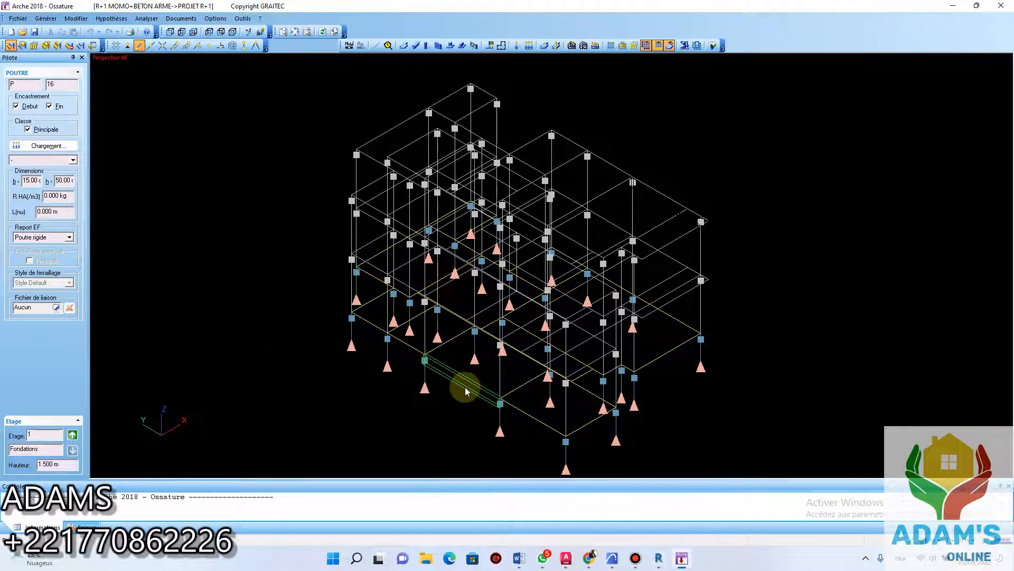
# Examine the properties of isolated footing SI 10 and select the adjacent footing along the same edge
pyautogui.scroll(-3, 305, 229)
pyautogui.click(353, 317)
pyautogui.scroll(1, 353, 317)
pyautogui.click(388, 349)
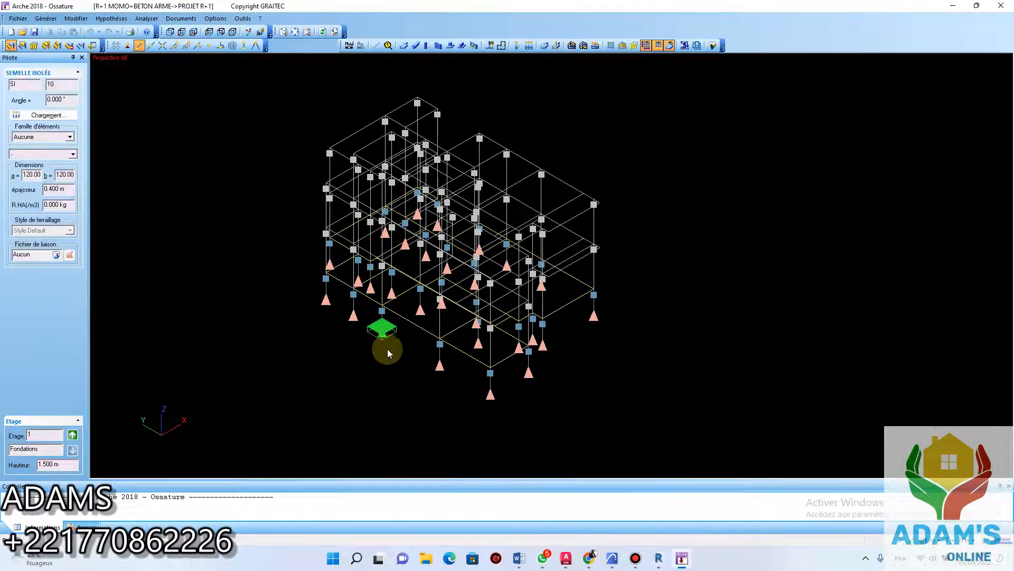
pyautogui.click(439, 362)
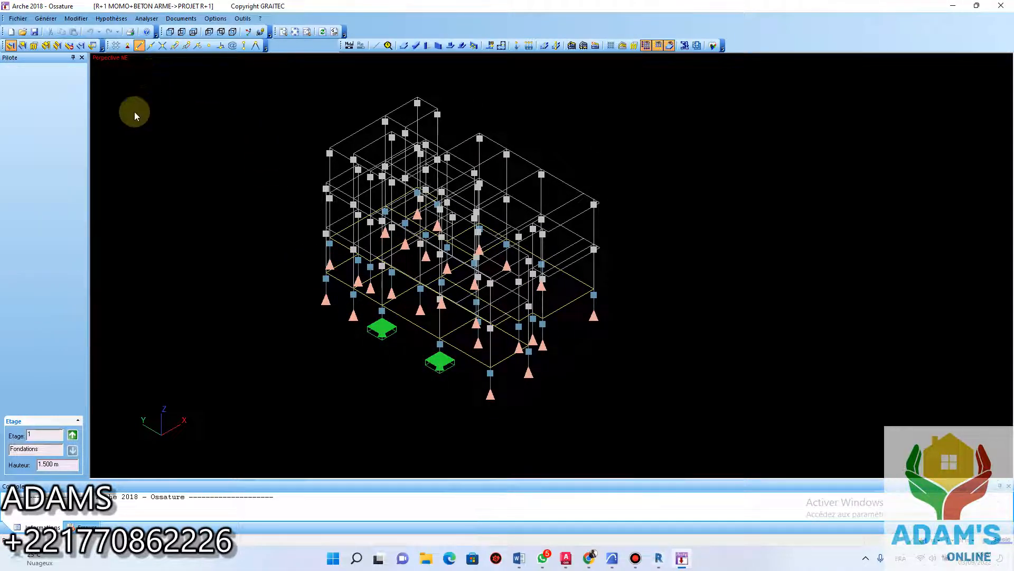
pyautogui.click(142, 288)
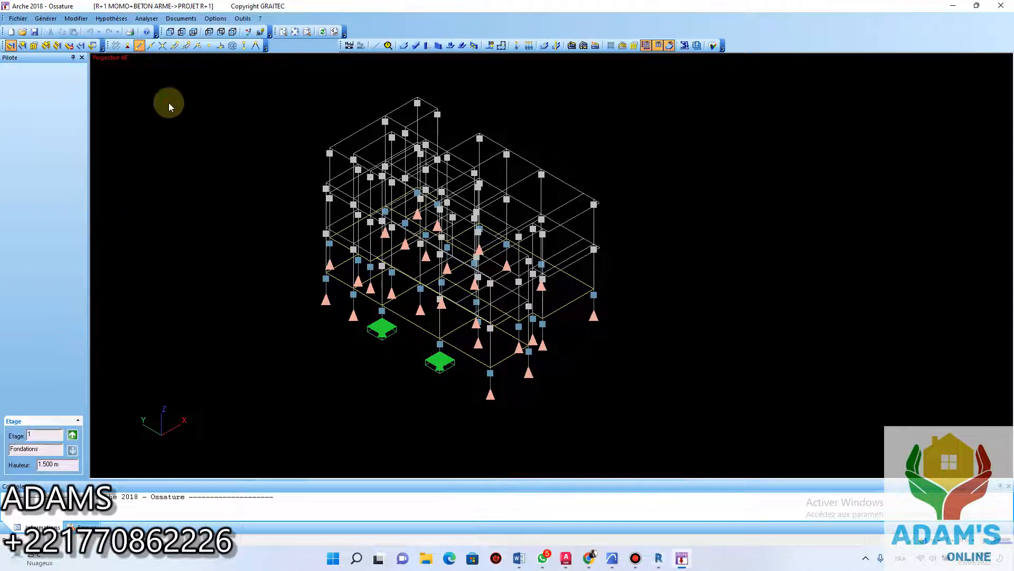
# Examine the Fondations storey in plan view with its footings, columns and beams shown at their real dimensions
pyautogui.click(195, 32)
pyautogui.scroll(-1, 418, 307)
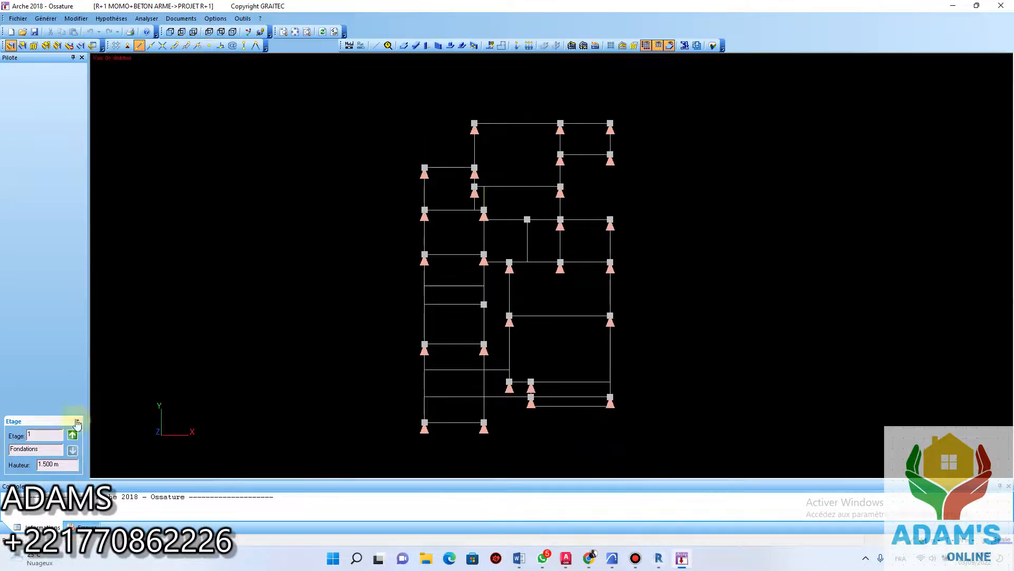
pyautogui.scroll(1, 500, 335)
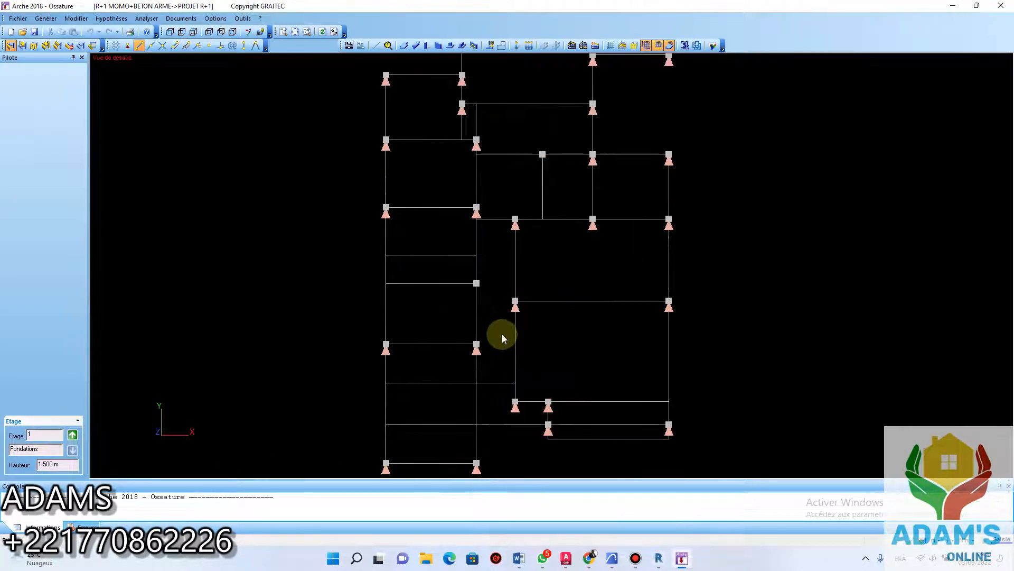
pyautogui.scroll(1, 489, 295)
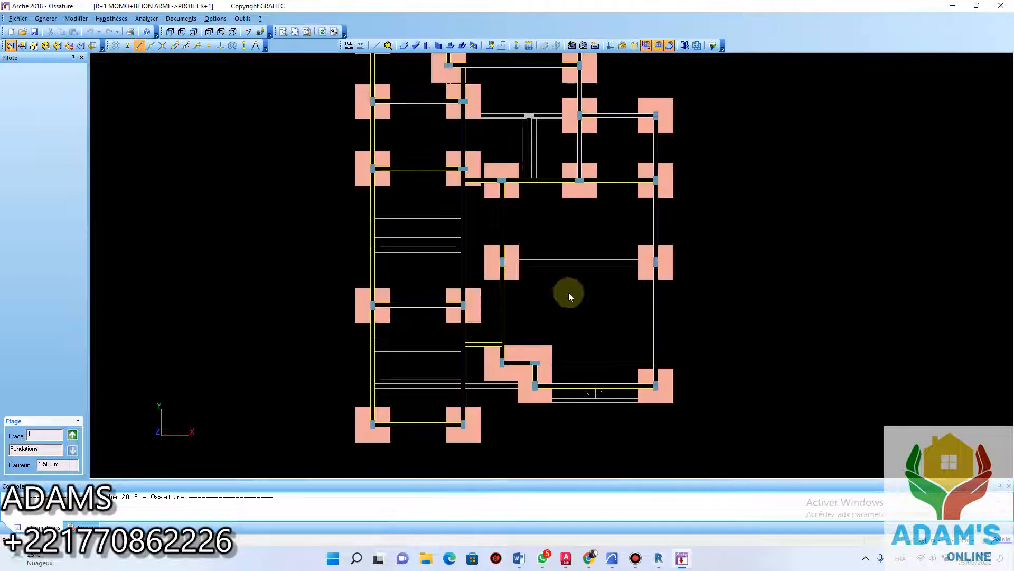
pyautogui.scroll(-1, 568, 293)
pyautogui.moveTo(575, 240); pyautogui.dragTo(528, 328, button='middle')
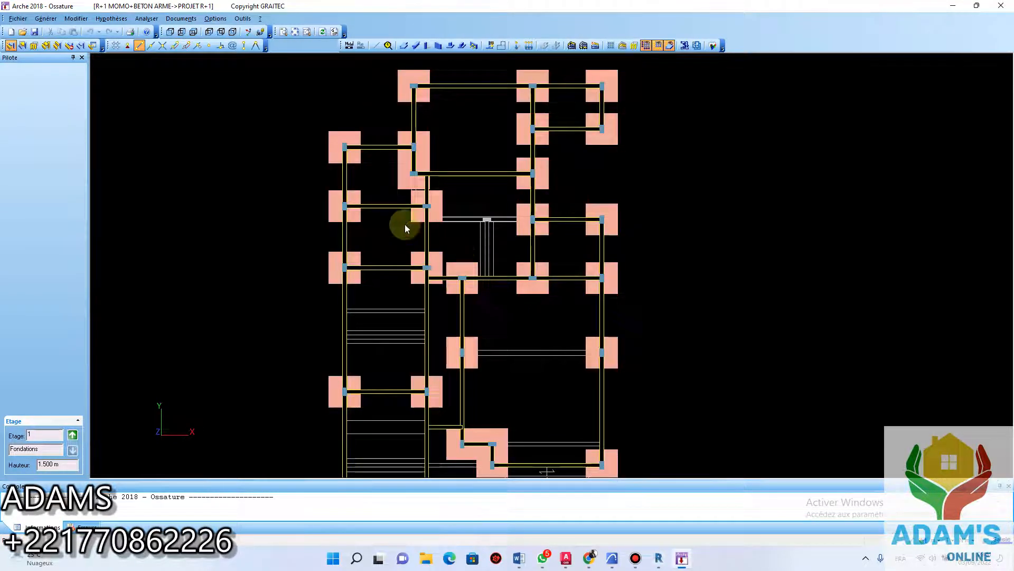
pyautogui.scroll(-1, 405, 228)
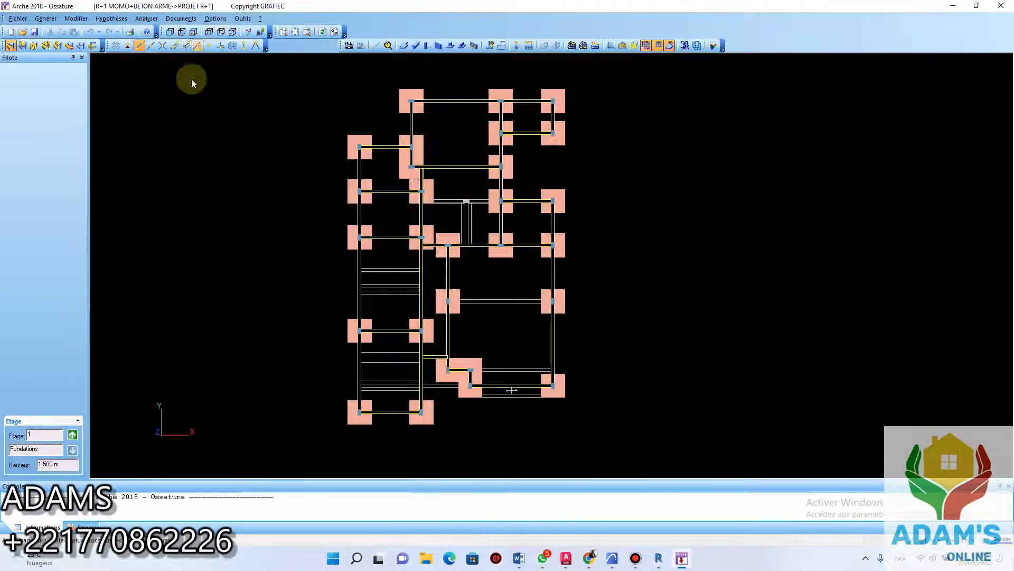
# Close Arche without saving the changes to PROJET R+1 and return to the Revit 3D view
pyautogui.click(1000, 6)
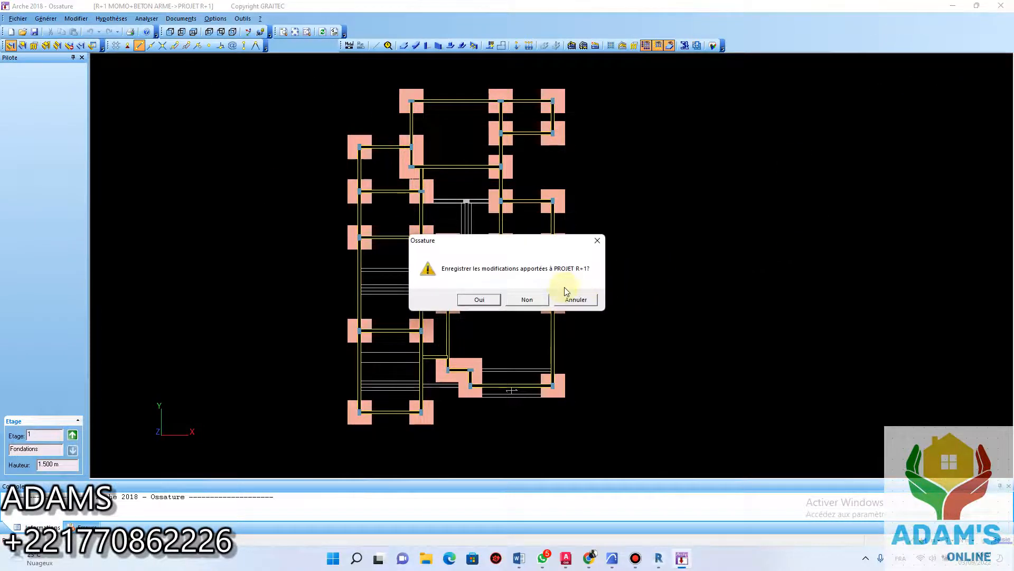
pyautogui.click(518, 299)
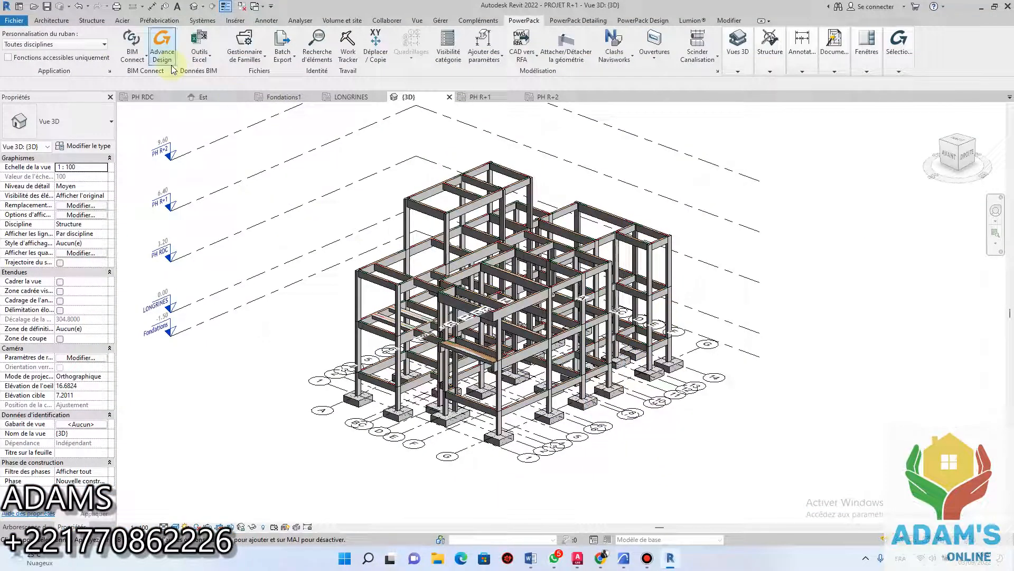
# Bring up the PowerPack Detailing reinforcement tools and look over the 3D structural model
pyautogui.click(741, 21)
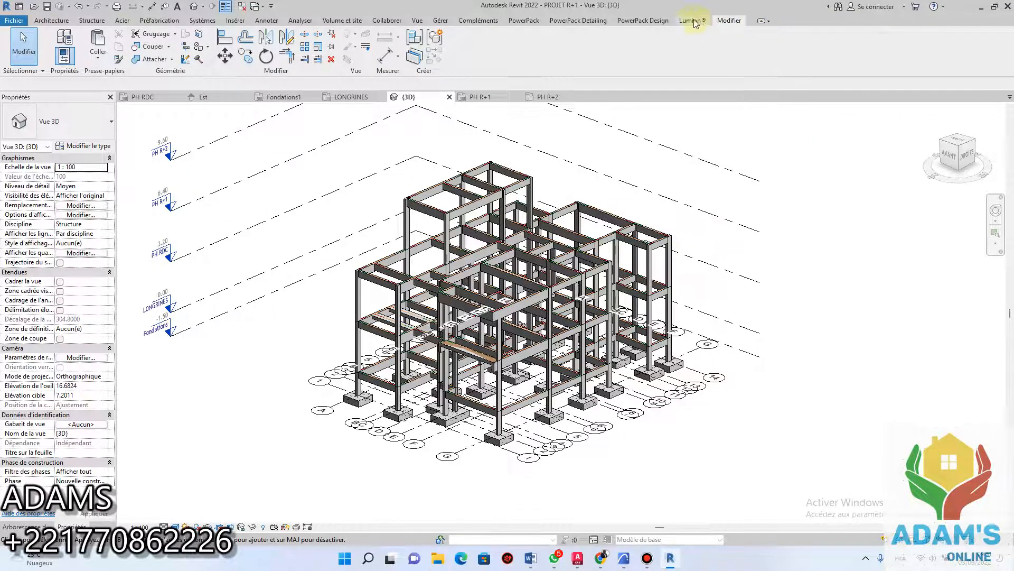
pyautogui.click(540, 22)
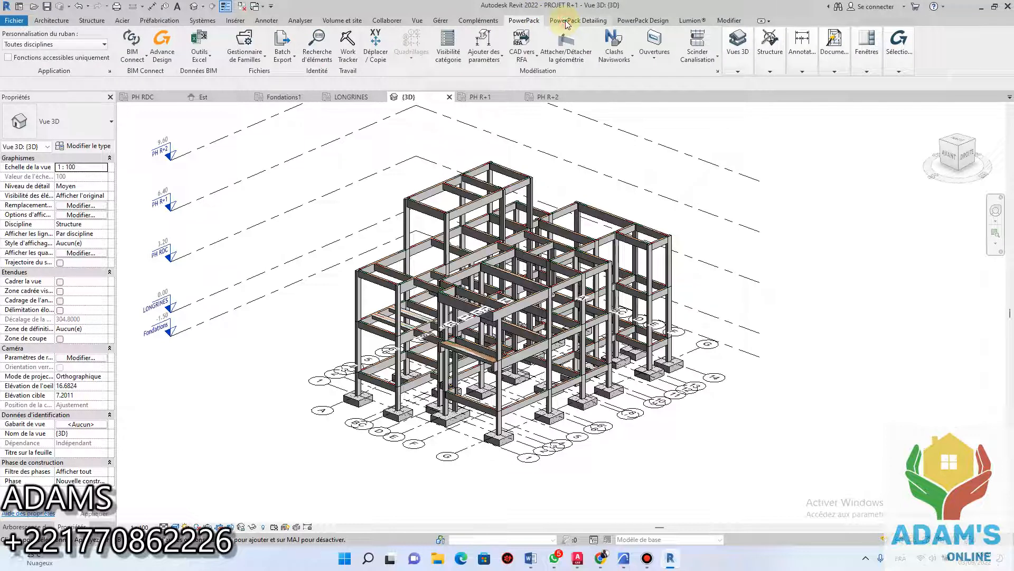
pyautogui.click(567, 23)
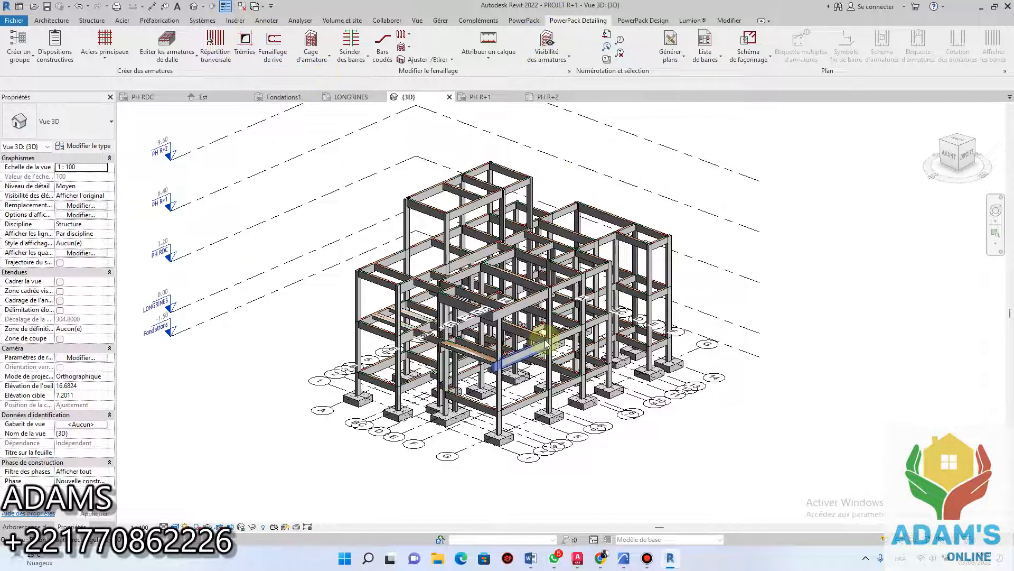
pyautogui.scroll(-2, 544, 341)
pyautogui.scroll(5, 502, 293)
pyautogui.scroll(-6, 503, 314)
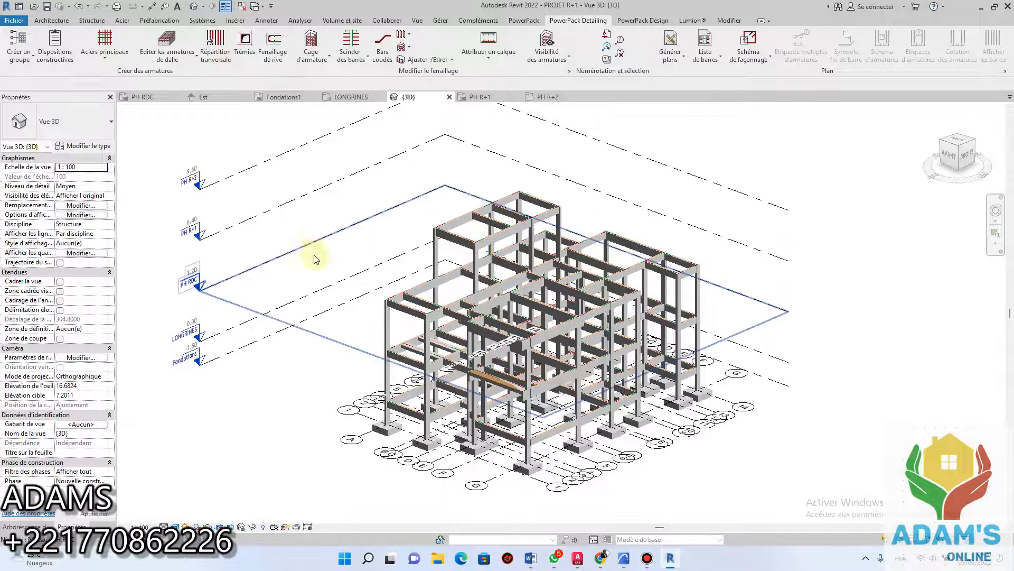
# Send the structural model from Revit to Robot Structural Analysis by direct integration and bring up the transferred model
pyautogui.click(299, 20)
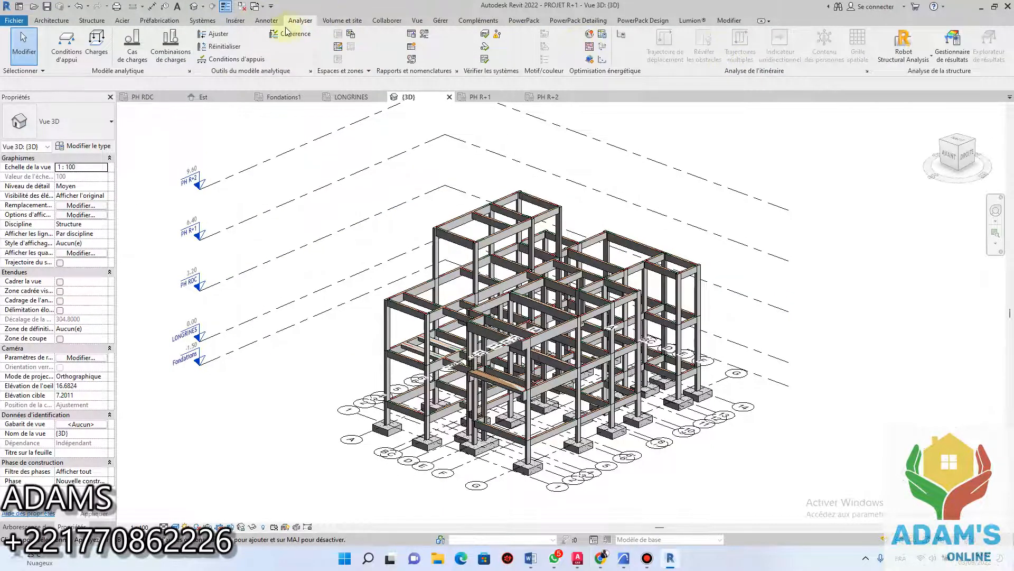
pyautogui.click(905, 55)
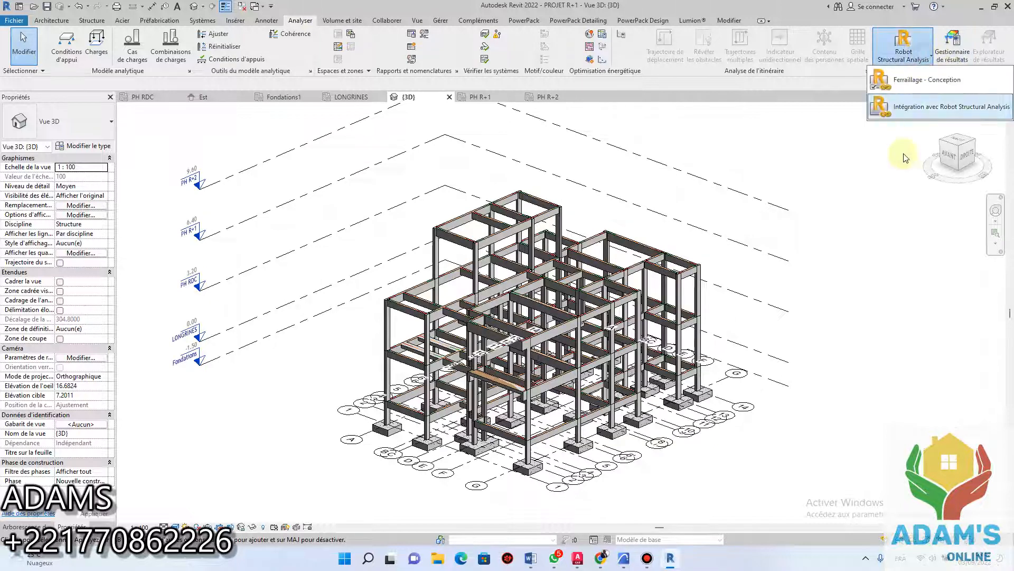
pyautogui.click(921, 107)
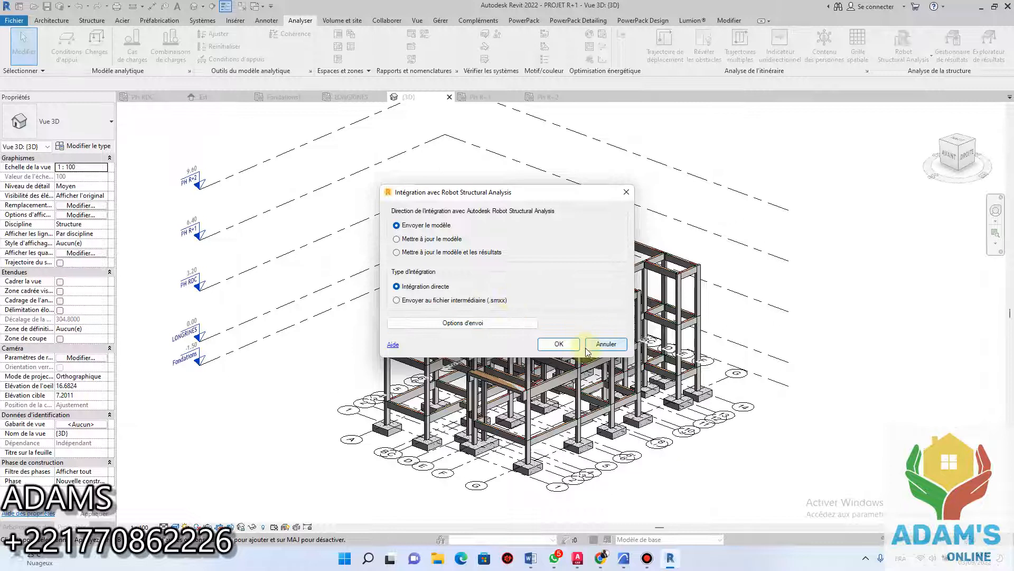
pyautogui.click(559, 344)
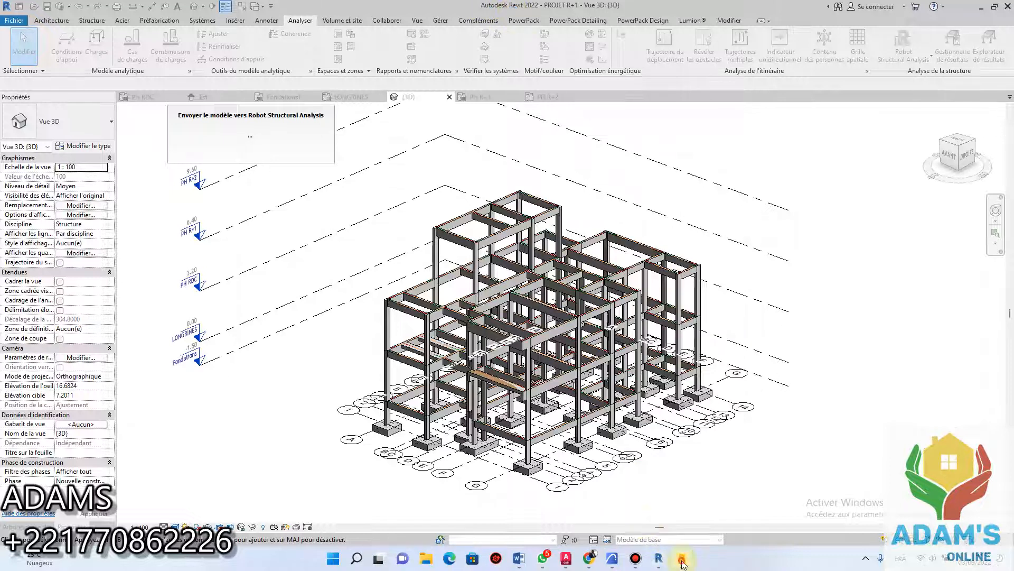
pyautogui.click(682, 560)
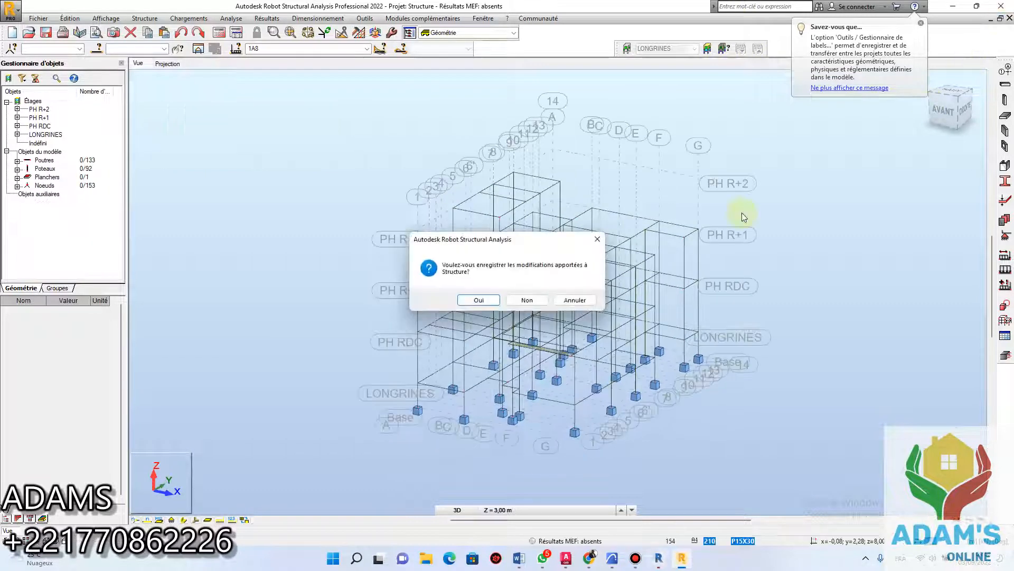
# Close Robot Structural Analysis 2022 without saving the structure, and consult and close the transfer message list in Revit
pyautogui.click(528, 300)
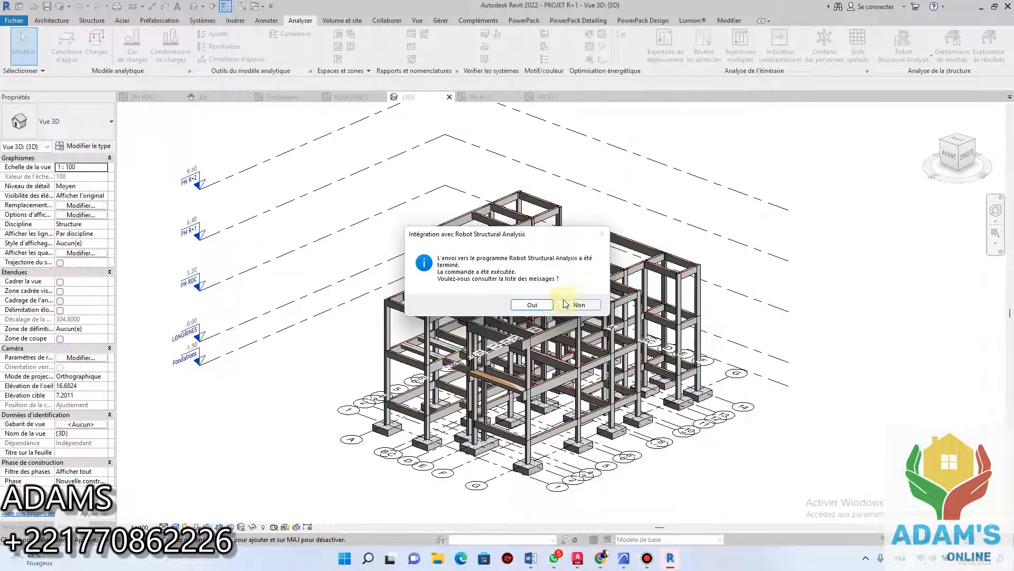
pyautogui.click(544, 304)
pyautogui.click(639, 355)
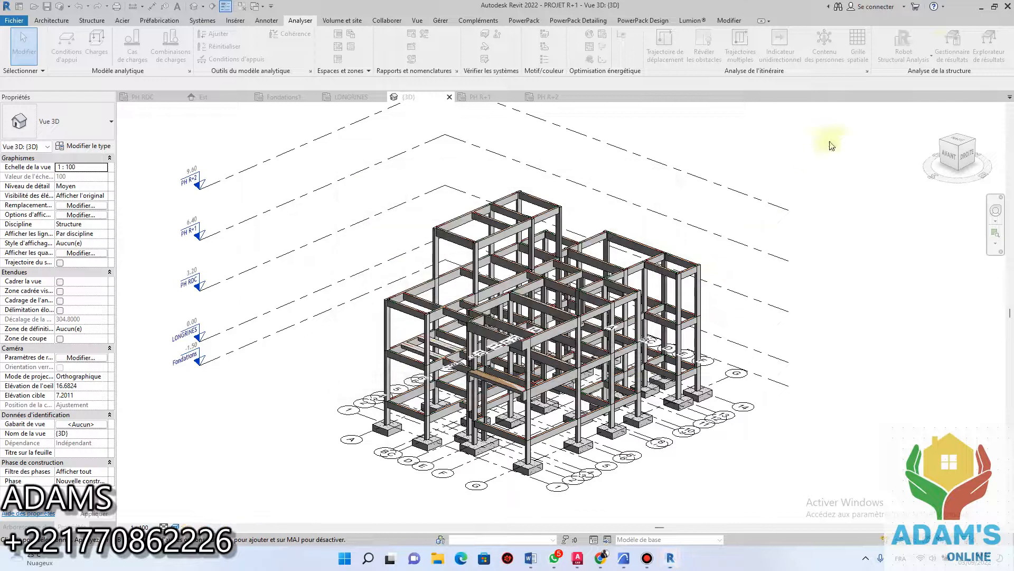
# Launch Robot Structural Analysis Professional 2023 from the desktop, accept its component registration, and close the program
pyautogui.press('super+d')
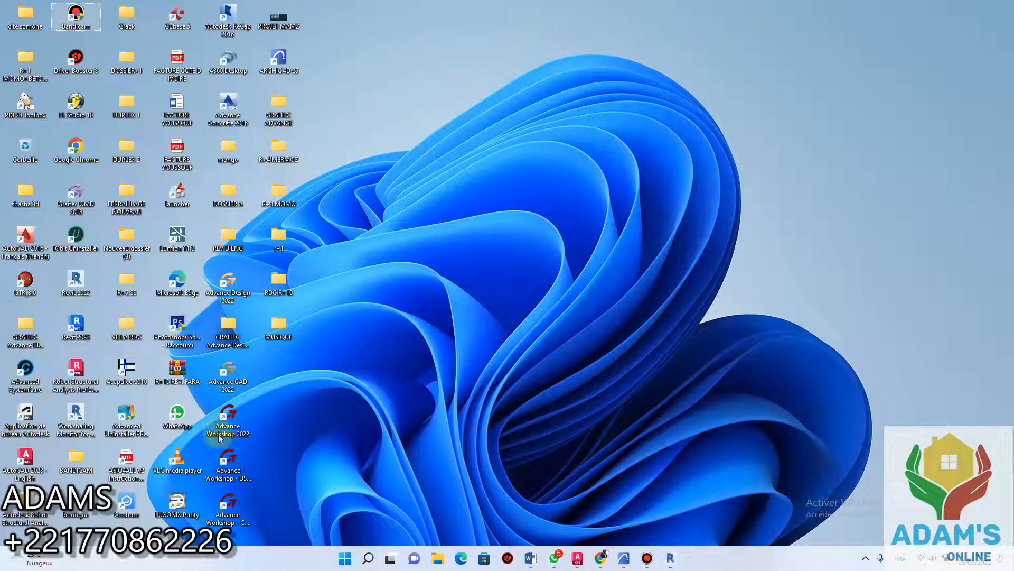
pyautogui.doubleClick(76, 368)
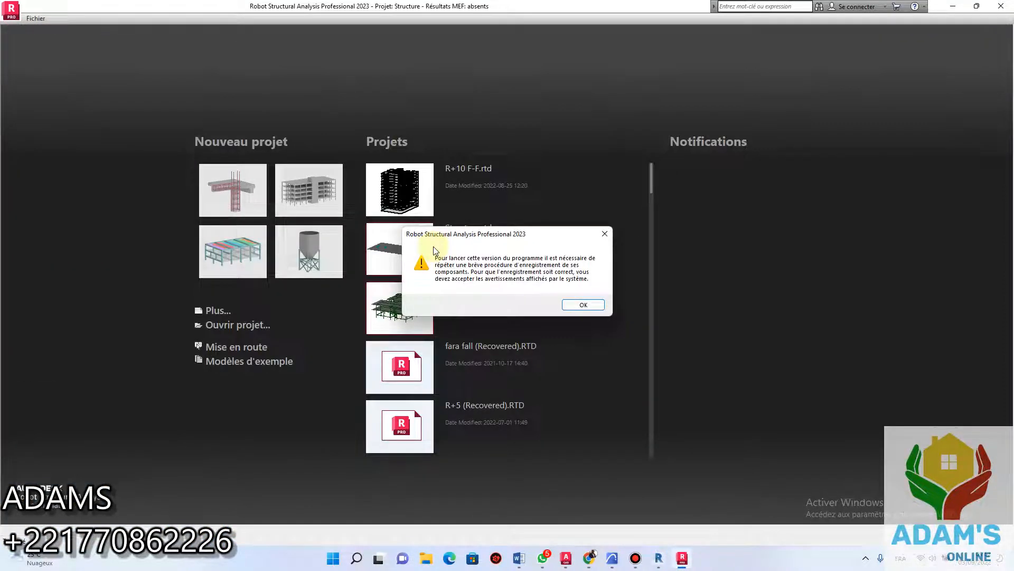
pyautogui.click(581, 303)
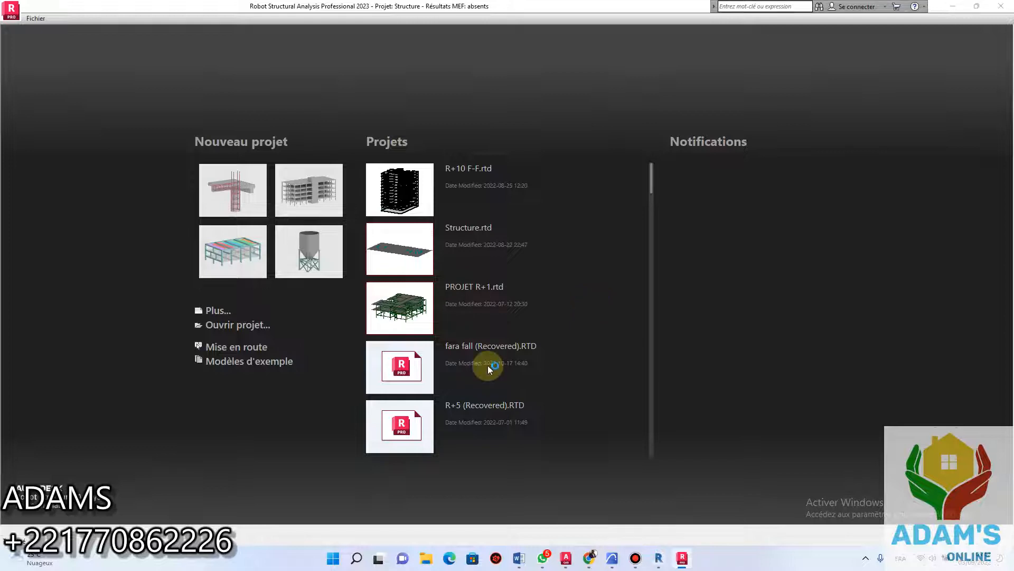
pyautogui.click(515, 346)
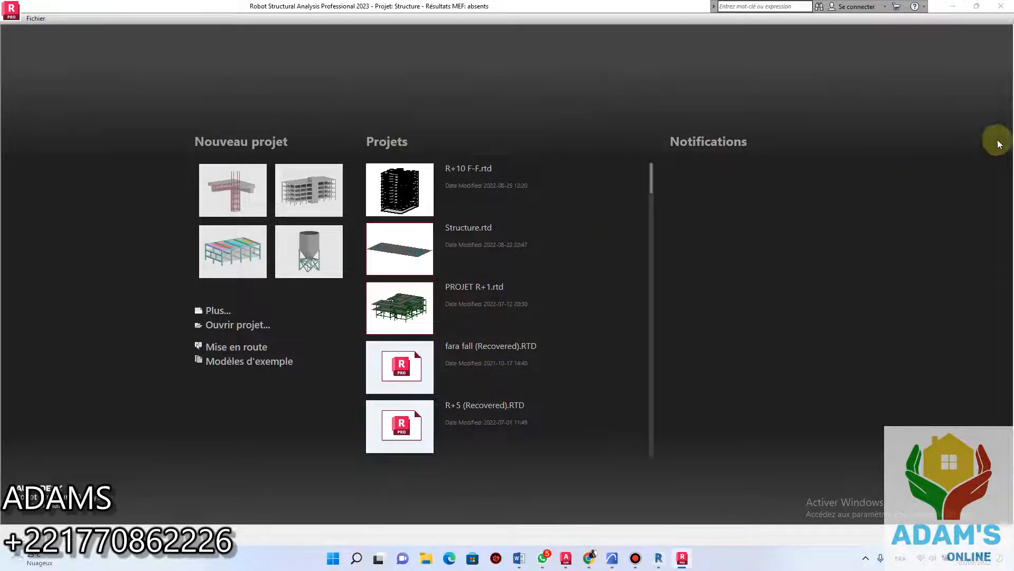
pyautogui.click(1009, 6)
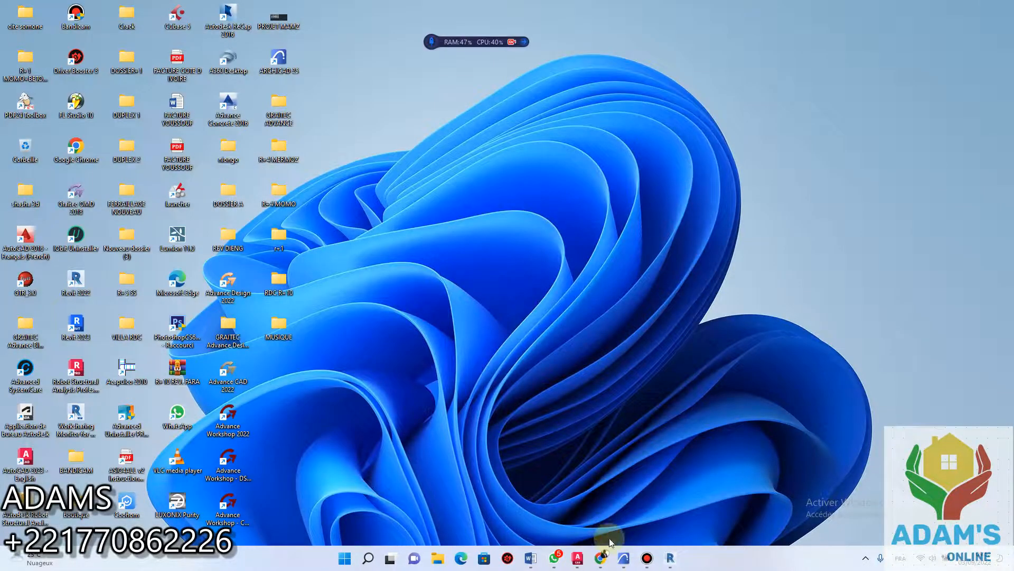
# Return to Revit, resend the model to Robot Structural Analysis by direct integration, and consult the transfer message list
pyautogui.click(670, 557)
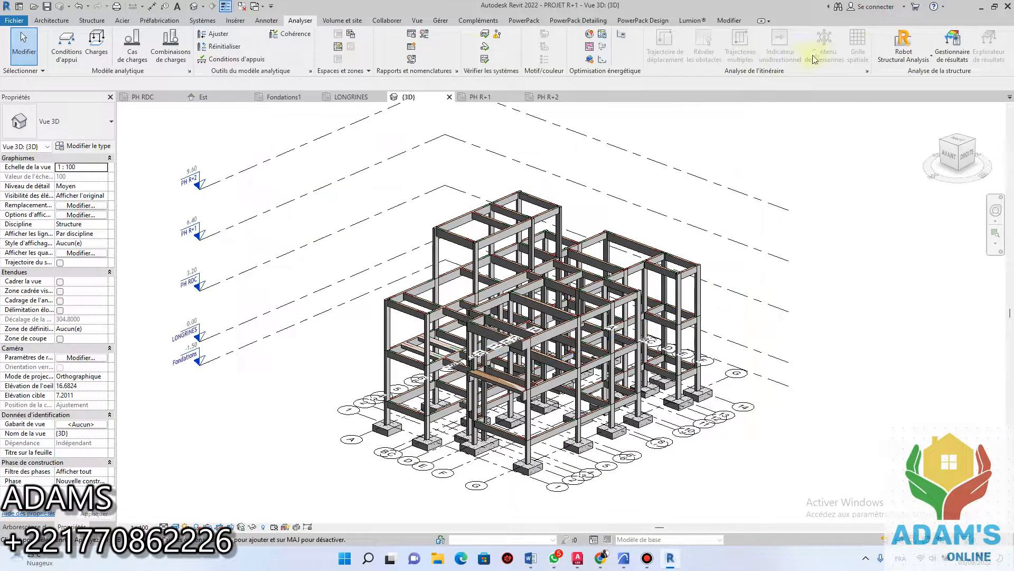
pyautogui.click(904, 53)
pyautogui.click(913, 112)
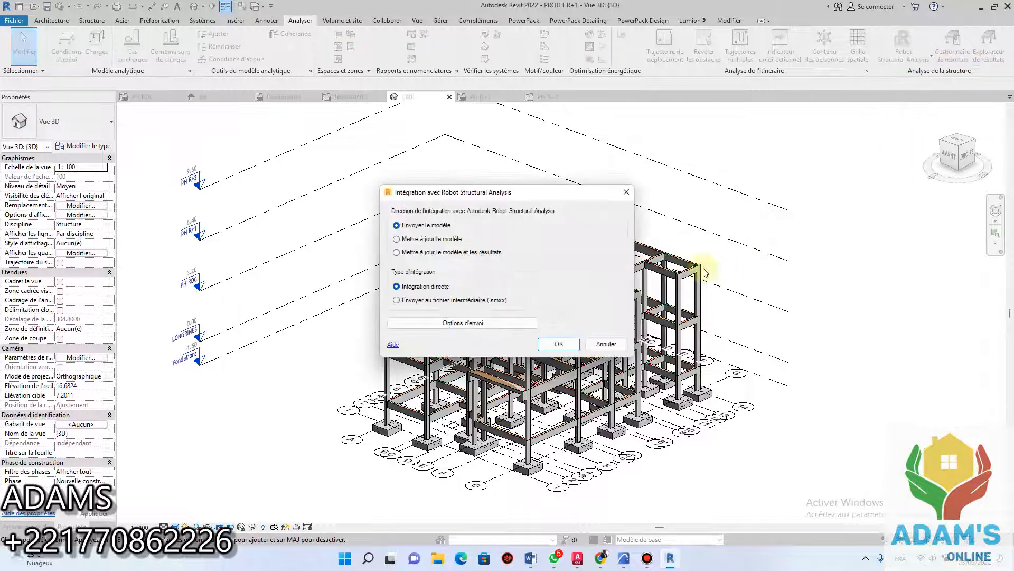
pyautogui.click(557, 344)
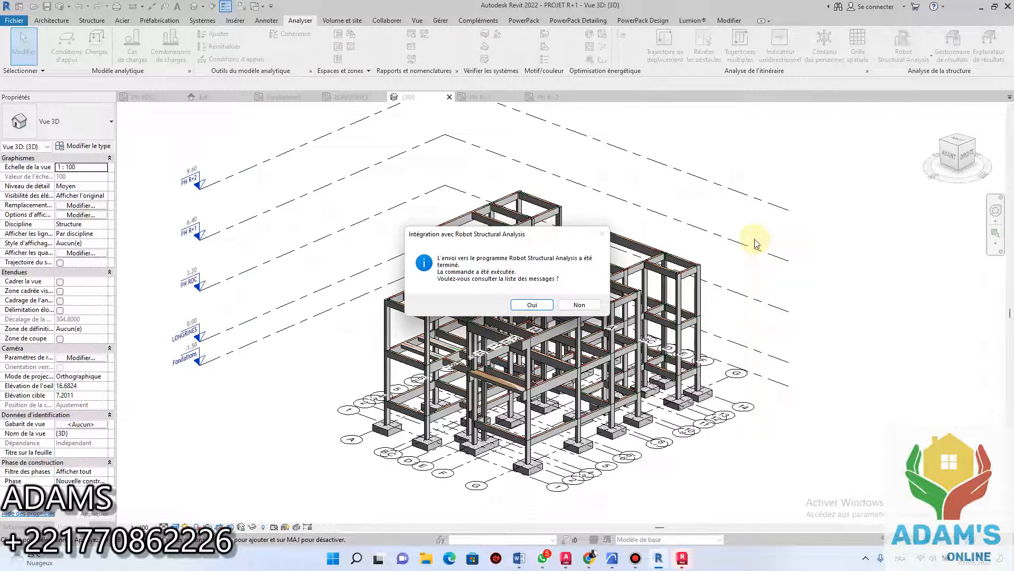
pyautogui.click(529, 305)
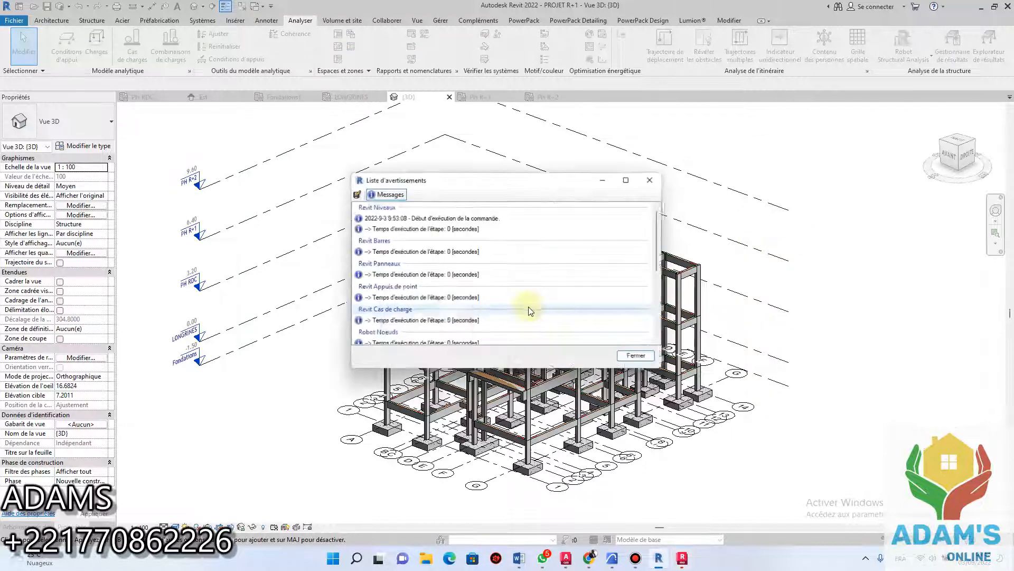
pyautogui.click(639, 358)
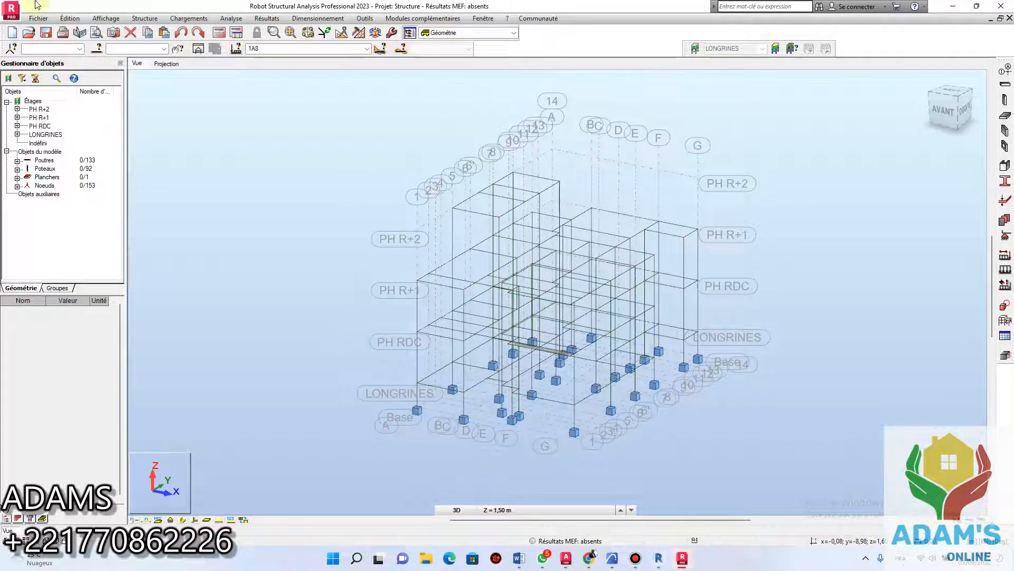
# Look over the transferred frame in Robot Structural Analysis 2023, close it without saving, and return to the Revit 3D view
pyautogui.click(360, 111)
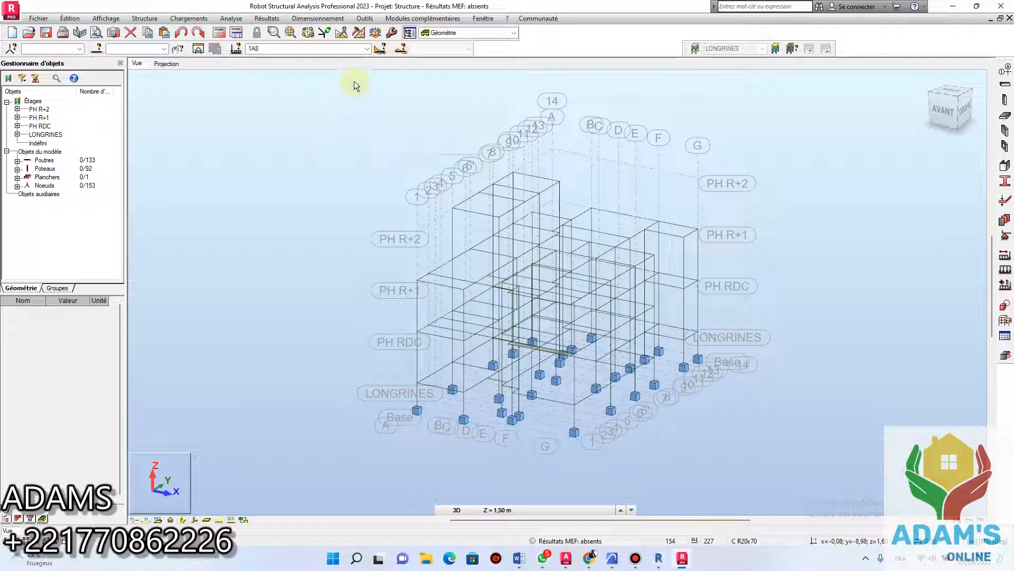
pyautogui.click(1002, 6)
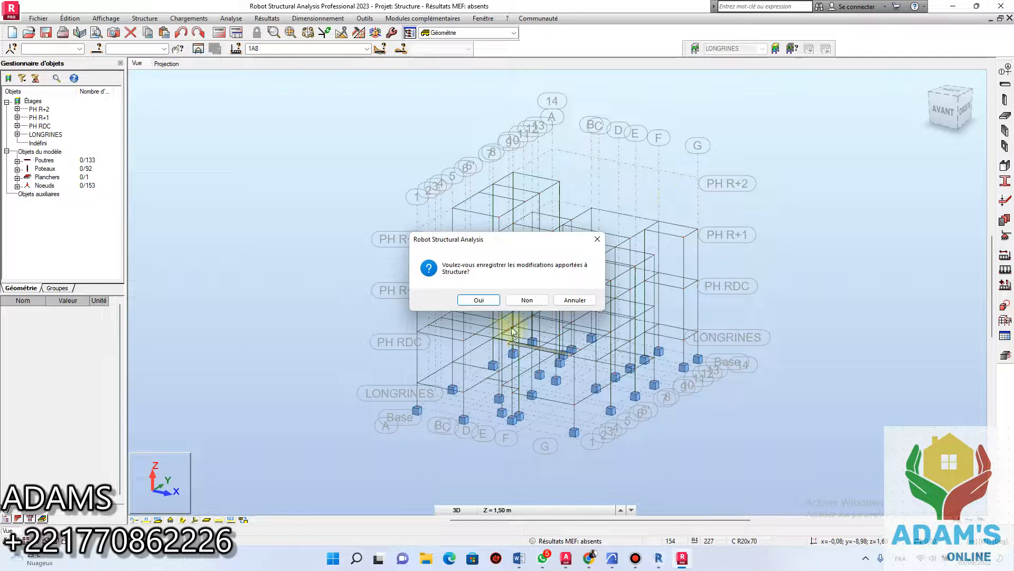
pyautogui.click(527, 299)
pyautogui.scroll(5, 526, 338)
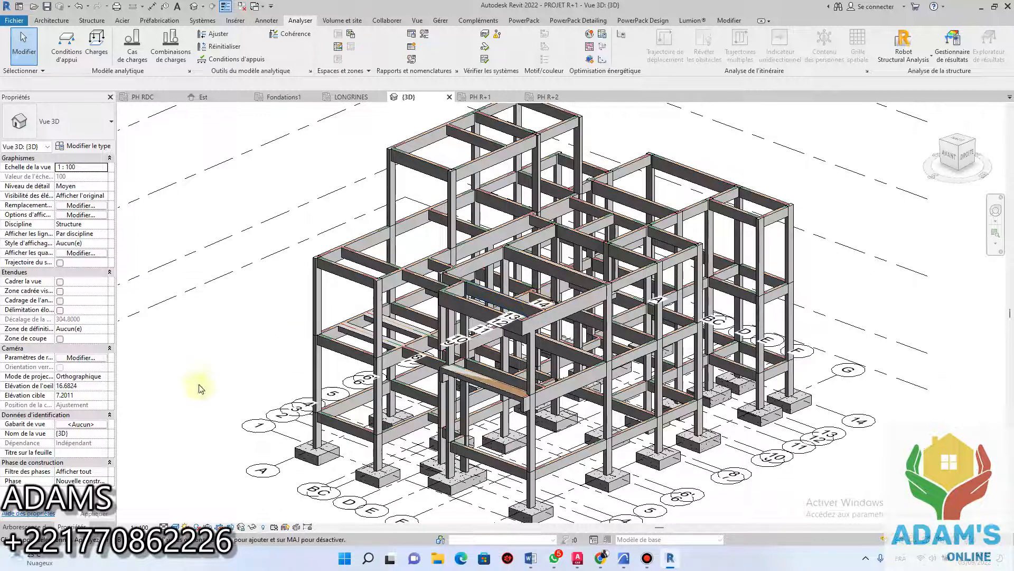
# Look through the course folders and archives in the FORMATION folder in File Explorer
pyautogui.click(649, 561)
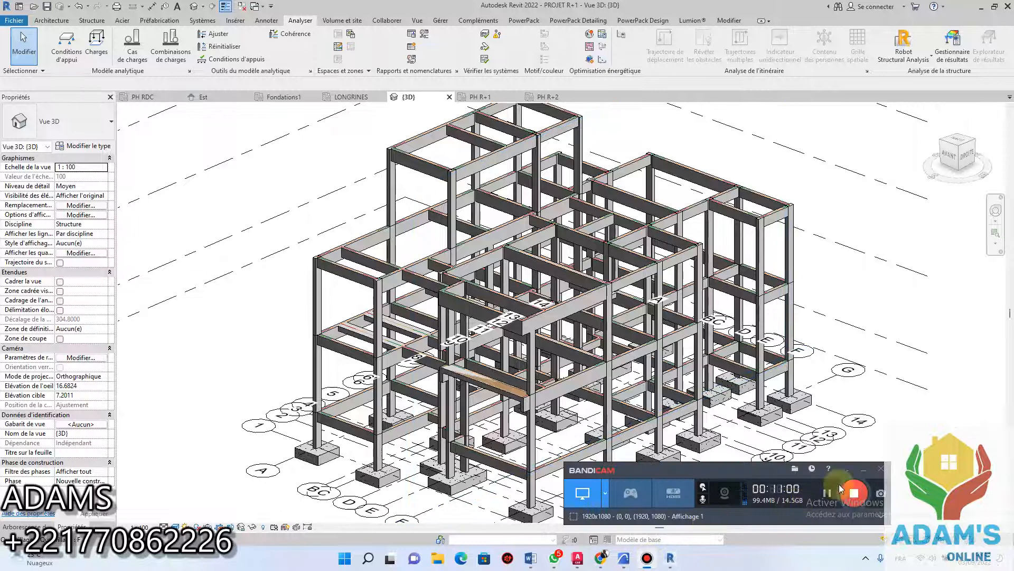
pyautogui.click(829, 493)
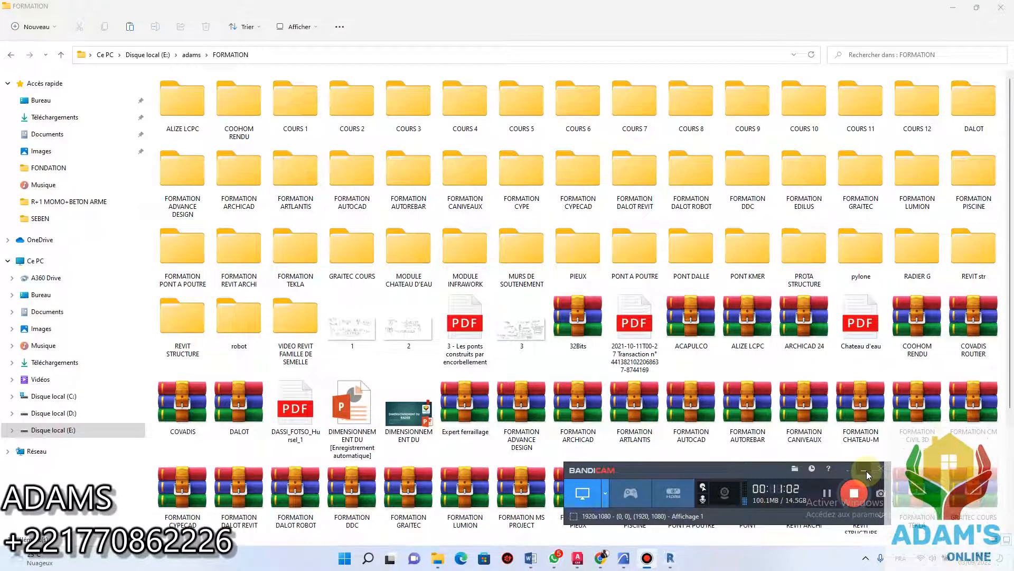
pyautogui.click(865, 470)
pyautogui.scroll(-3, 528, 327)
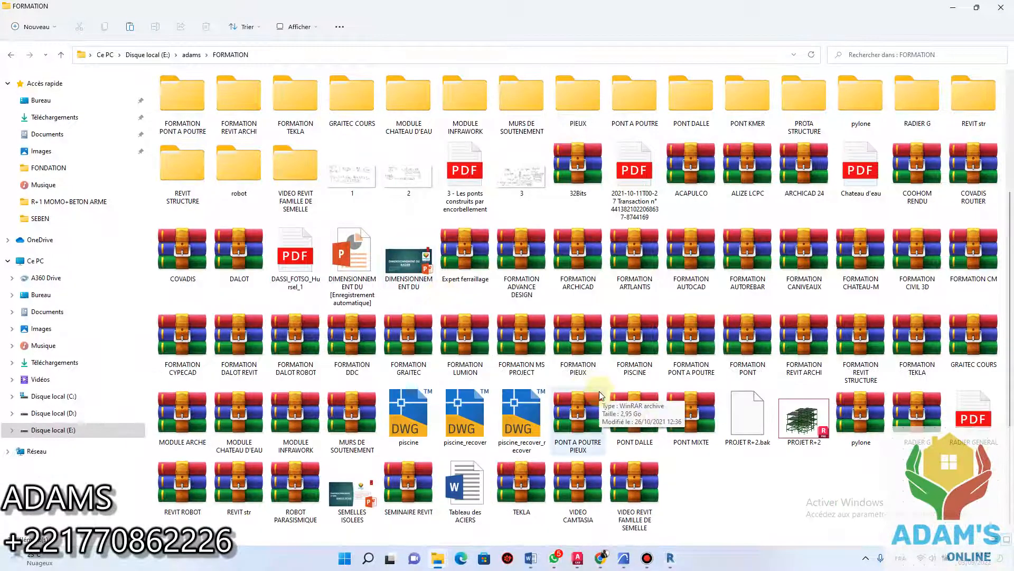
pyautogui.scroll(3, 600, 395)
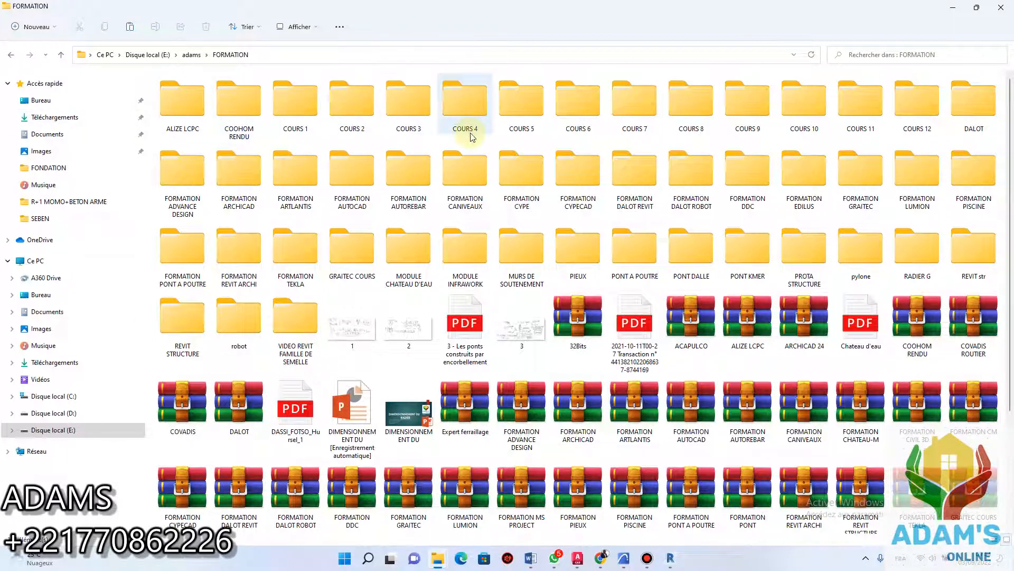
pyautogui.scroll(-3, 464, 132)
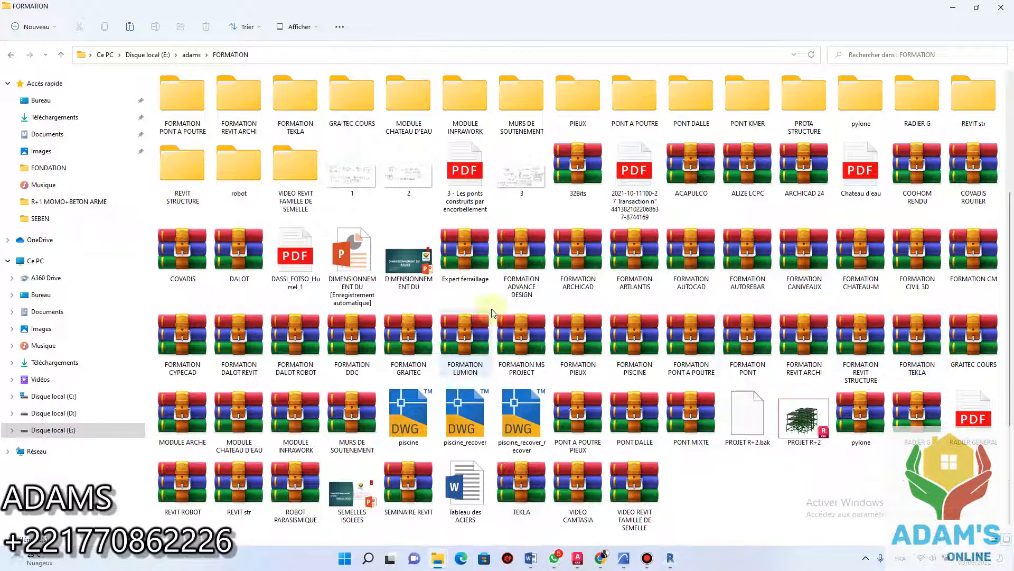
pyautogui.scroll(3, 465, 365)
pyautogui.scroll(-3, 1012, 256)
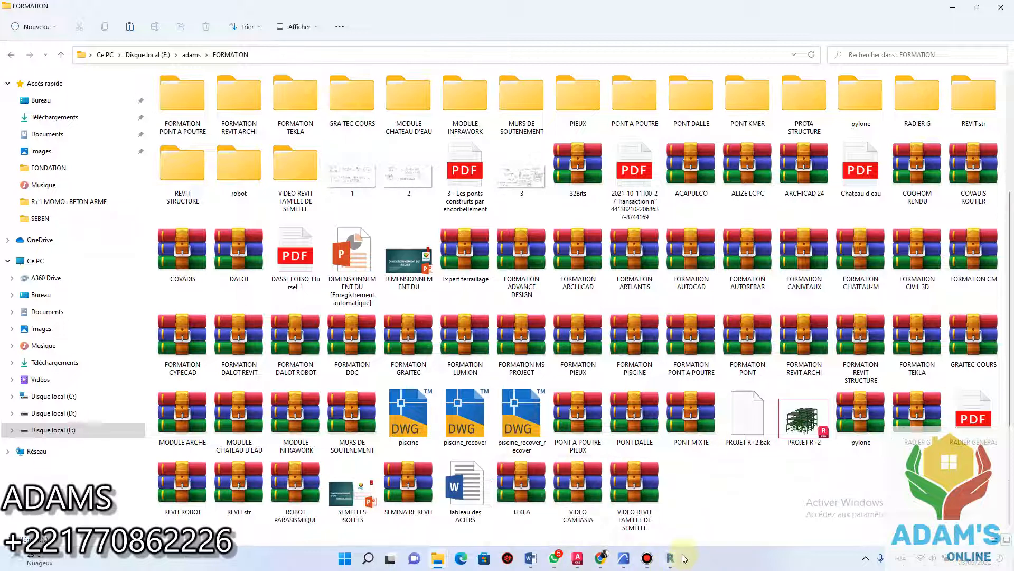
# Switch back to Revit and view the whole R+1 structure in the 3D view
pyautogui.moveTo(672, 565)
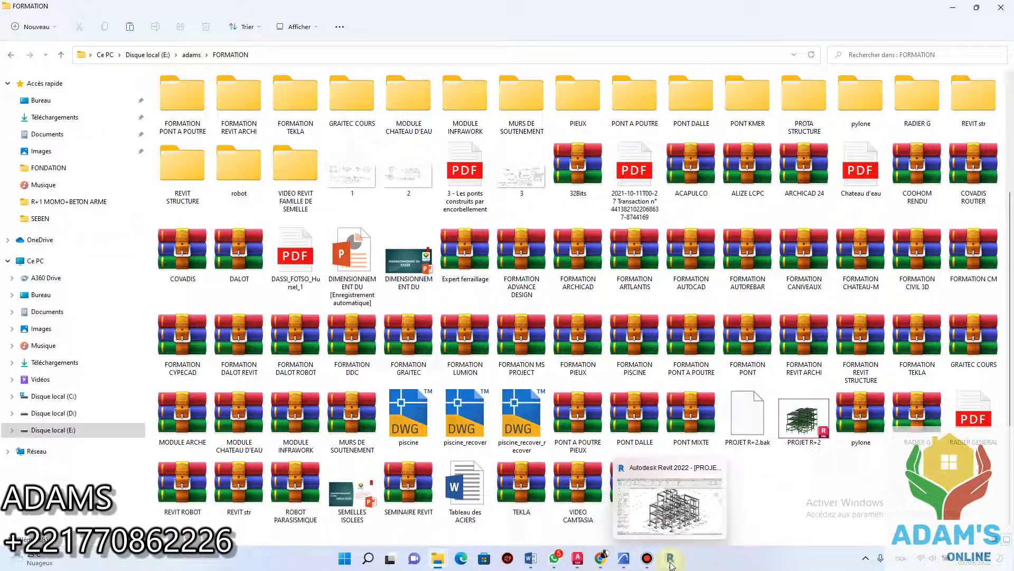
pyautogui.click(671, 564)
pyautogui.scroll(-2, 652, 479)
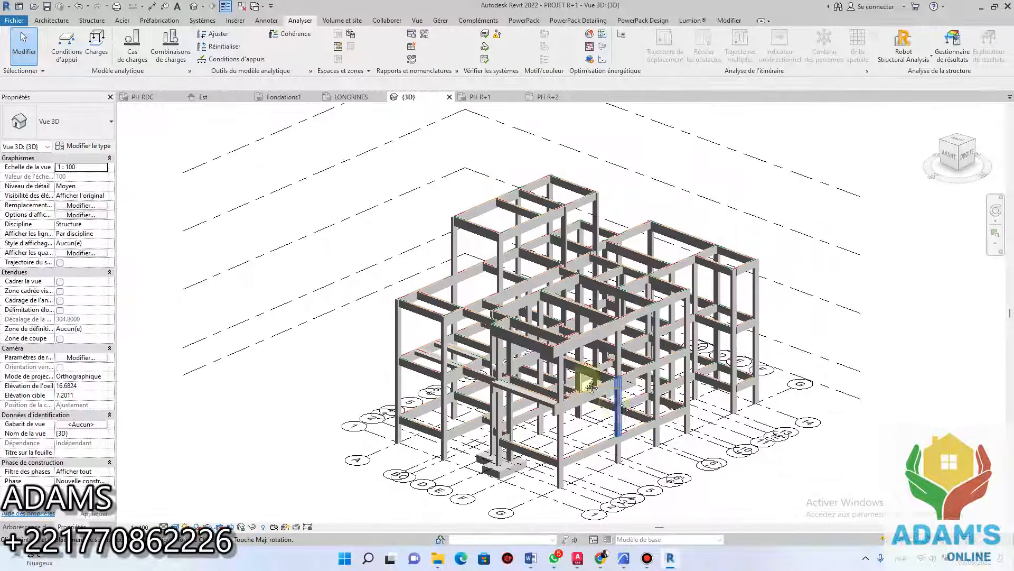
pyautogui.click(651, 562)
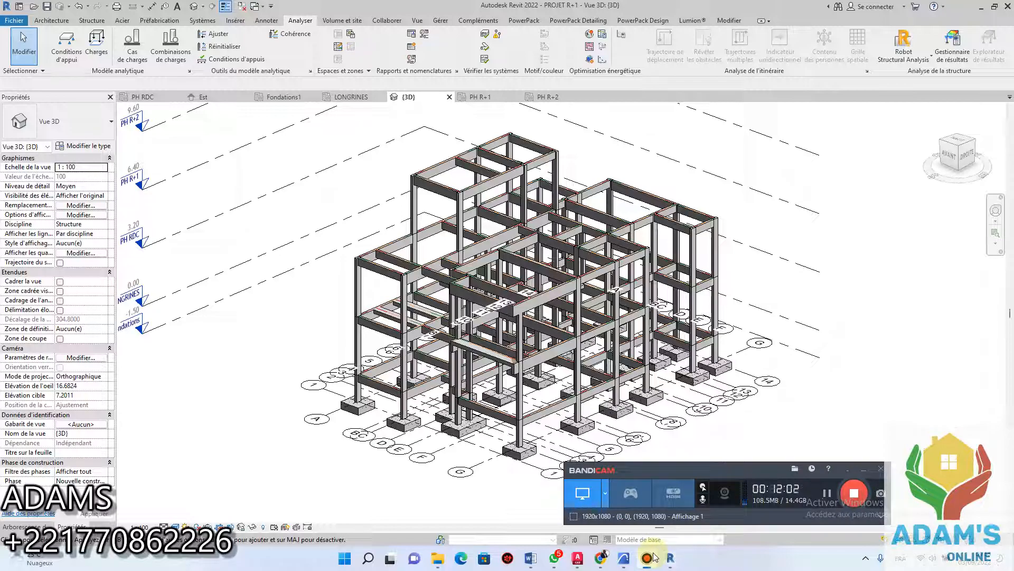